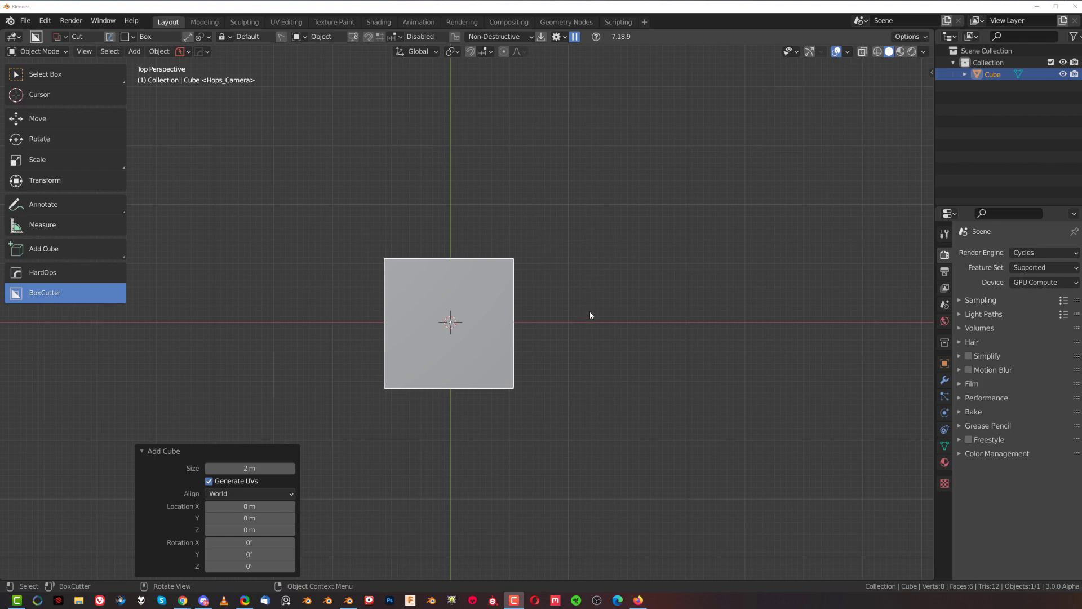
Step: Enable the D Key Helper option in BoxCutter's input settings
{"action": "middle_click_drag", "start_coordinate": [590, 311], "coordinate": [564, 202]}
{"action": "left_click", "coordinate": [557, 37]}
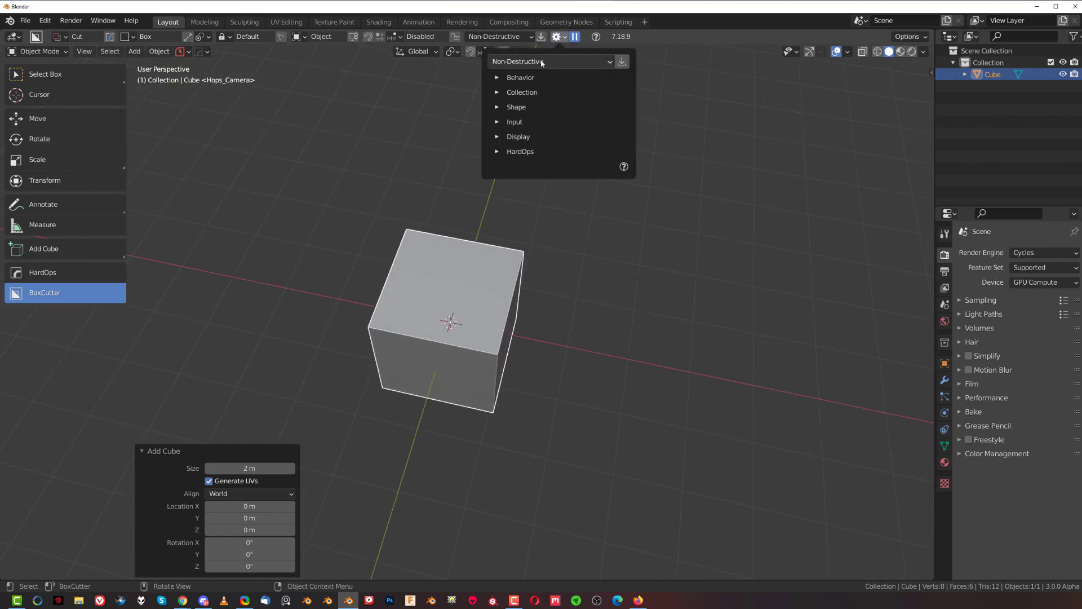
{"action": "left_click", "coordinate": [510, 122]}
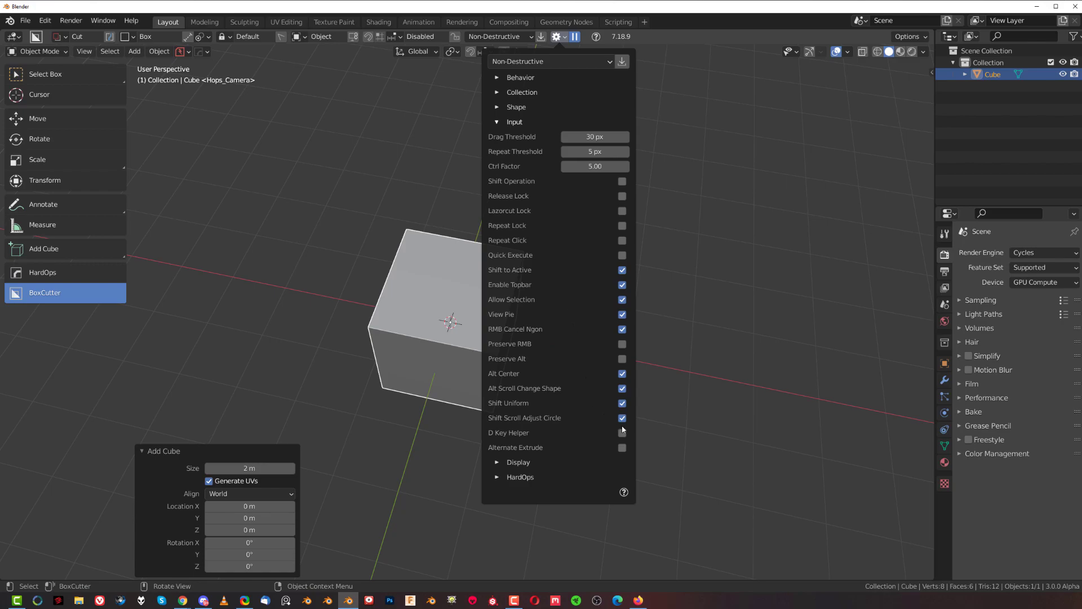
{"action": "scroll", "coordinate": [567, 338], "scroll_direction": "down", "scroll_amount": 3}
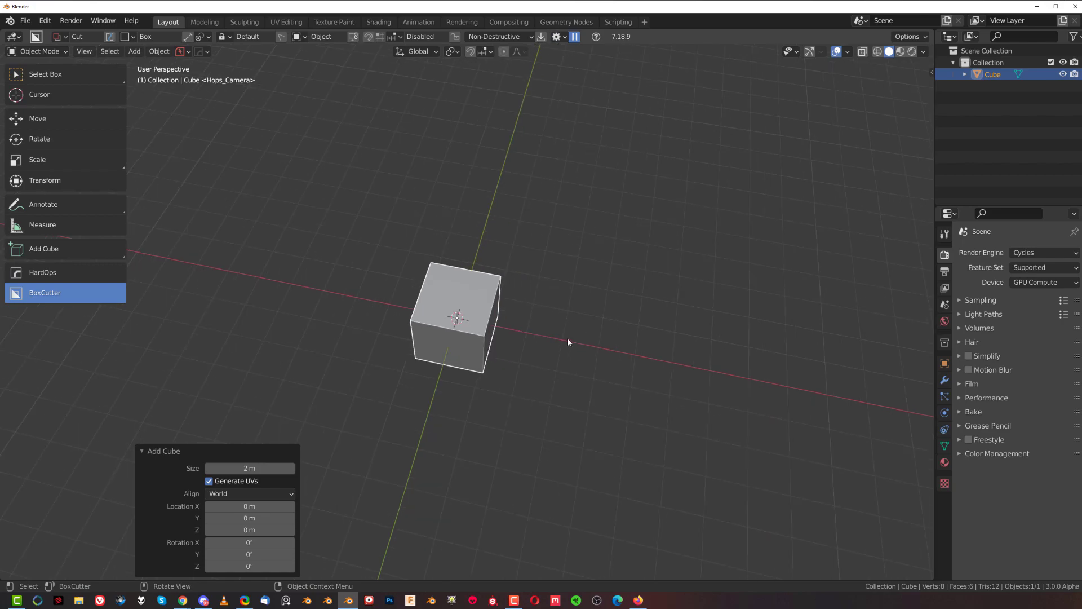
{"action": "key", "text": "d"}
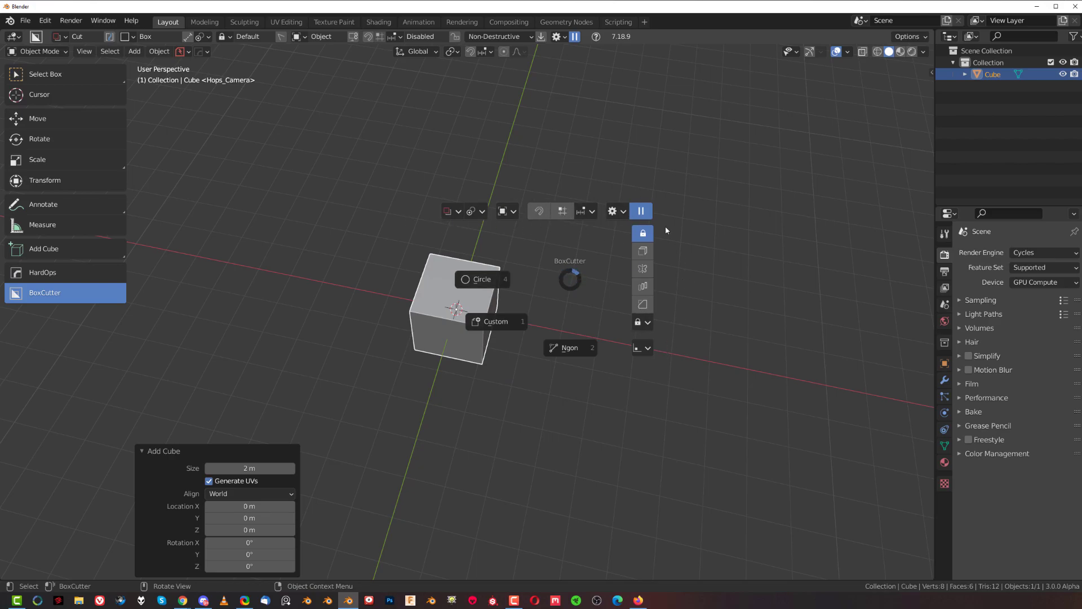
{"action": "left_click", "coordinate": [579, 185]}
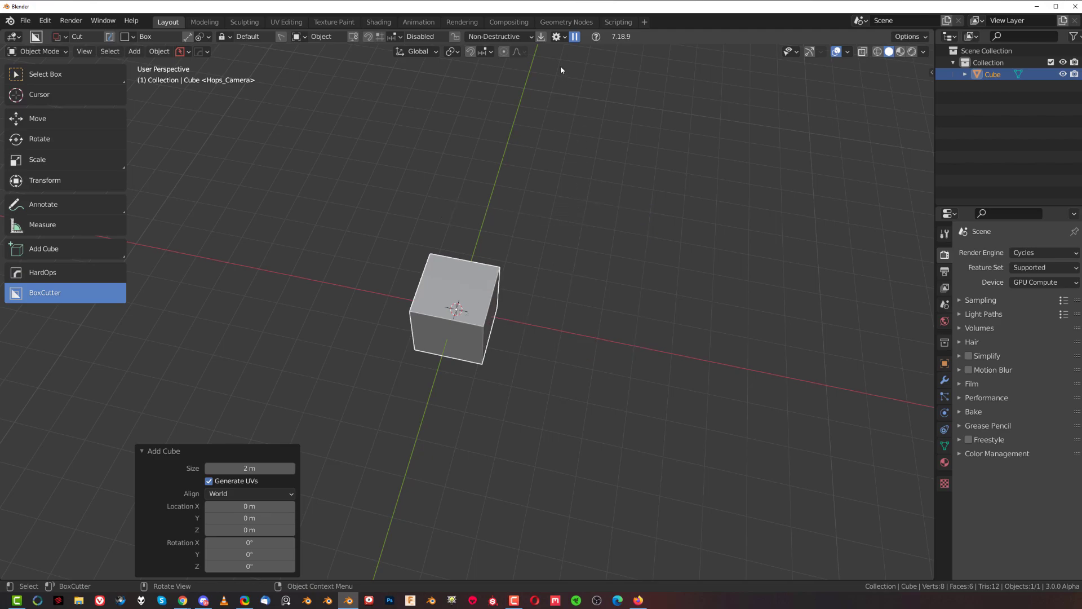
{"action": "left_click", "coordinate": [557, 36]}
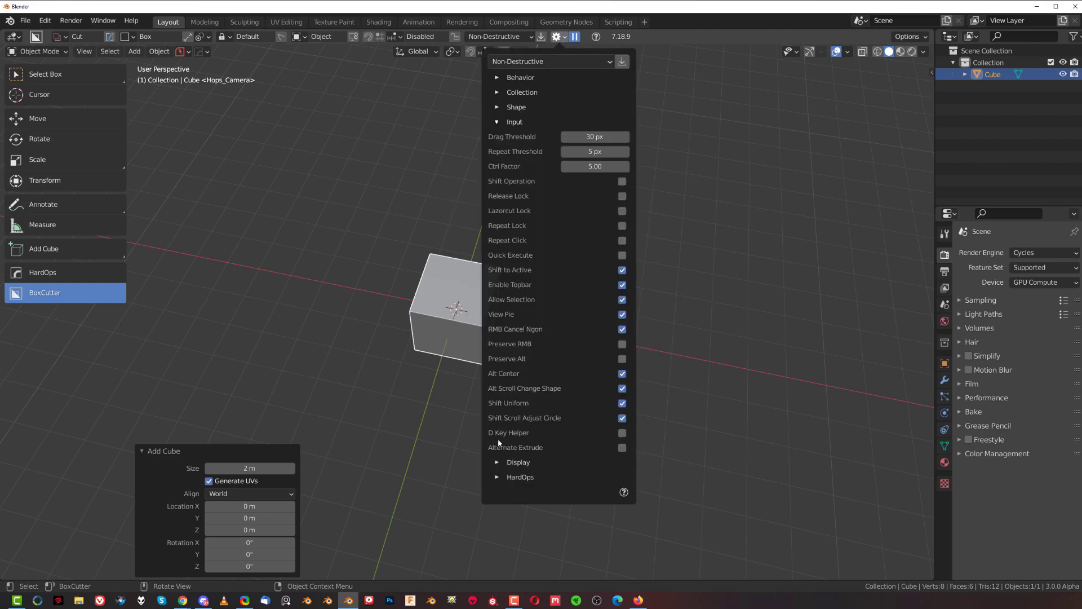
{"action": "left_click", "coordinate": [622, 433]}
Step: Open the Box Helper and expand its Collection options to view the cutter and recall settings
{"action": "key", "text": "d"}
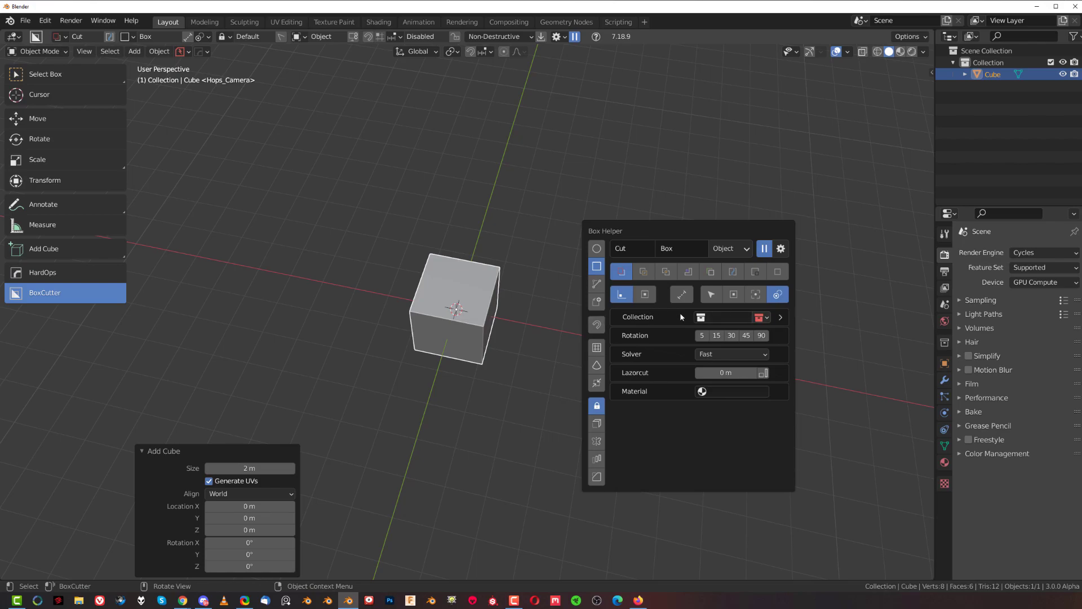
{"action": "left_click", "coordinate": [780, 317]}
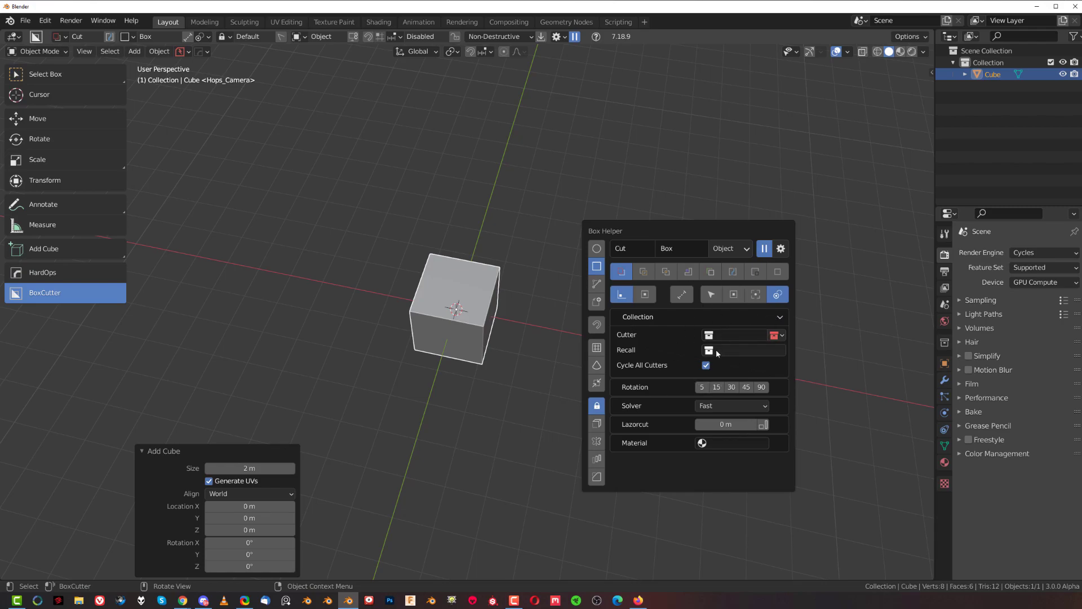
{"action": "left_click", "coordinate": [774, 336]}
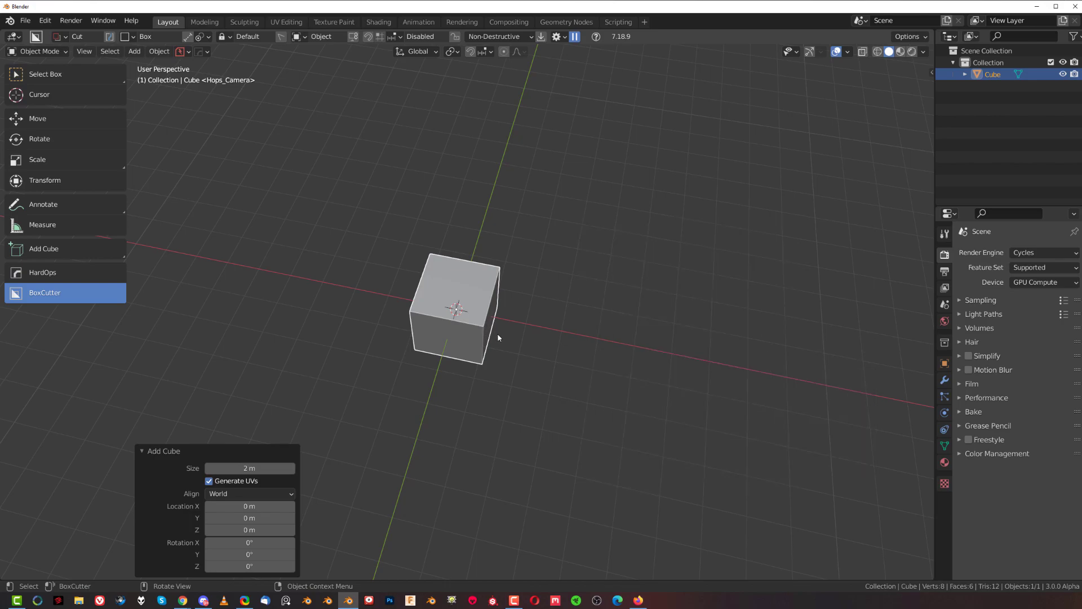
Step: Cut two box-shaped notches into the cube's top, one through a front corner and a narrower one through the front edge
{"action": "scroll", "coordinate": [496, 335], "scroll_direction": "up", "scroll_amount": 2}
{"action": "key", "text": "KP_7"}
{"action": "middle_click_drag", "start_coordinate": [486, 336], "coordinate": [524, 333], "text": "shift"}
{"action": "scroll", "coordinate": [524, 333], "scroll_direction": "up", "scroll_amount": 3}
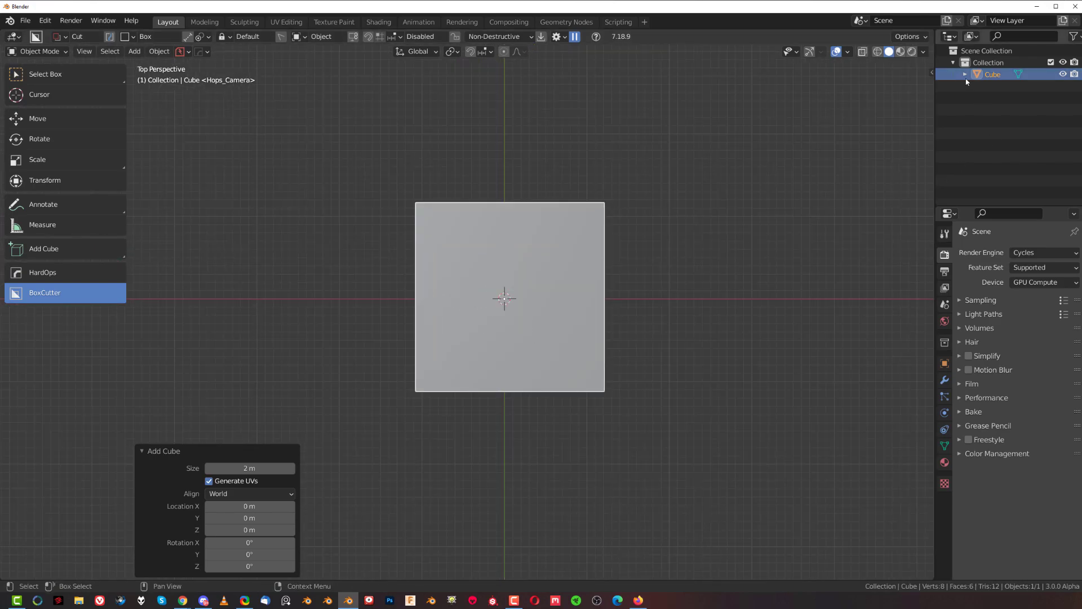
{"action": "middle_click_drag", "start_coordinate": [587, 294], "coordinate": [569, 214]}
{"action": "left_click", "coordinate": [555, 266]}
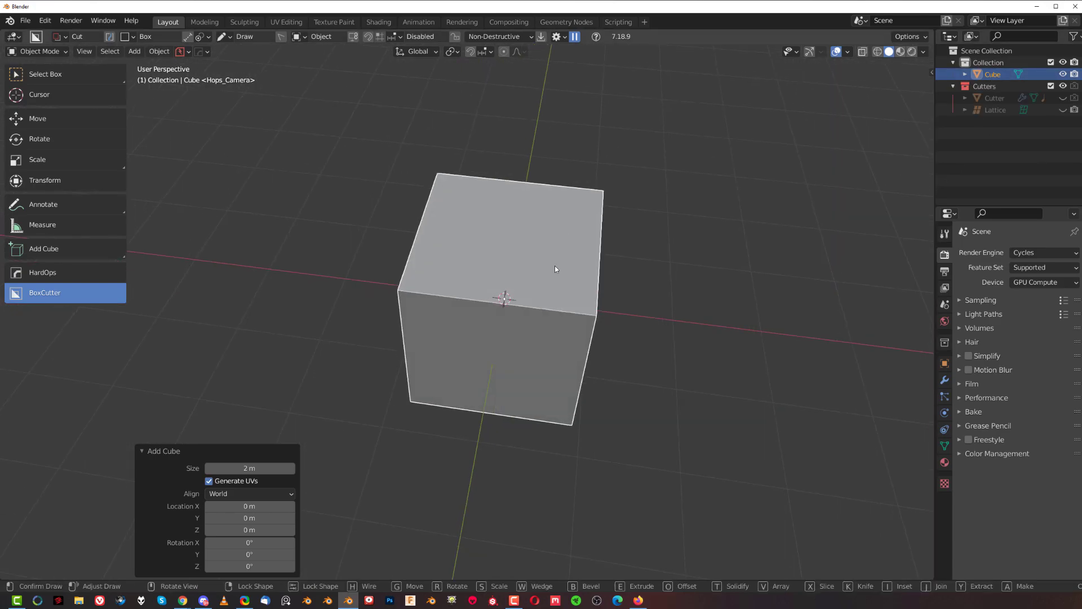
{"action": "left_click", "coordinate": [676, 370]}
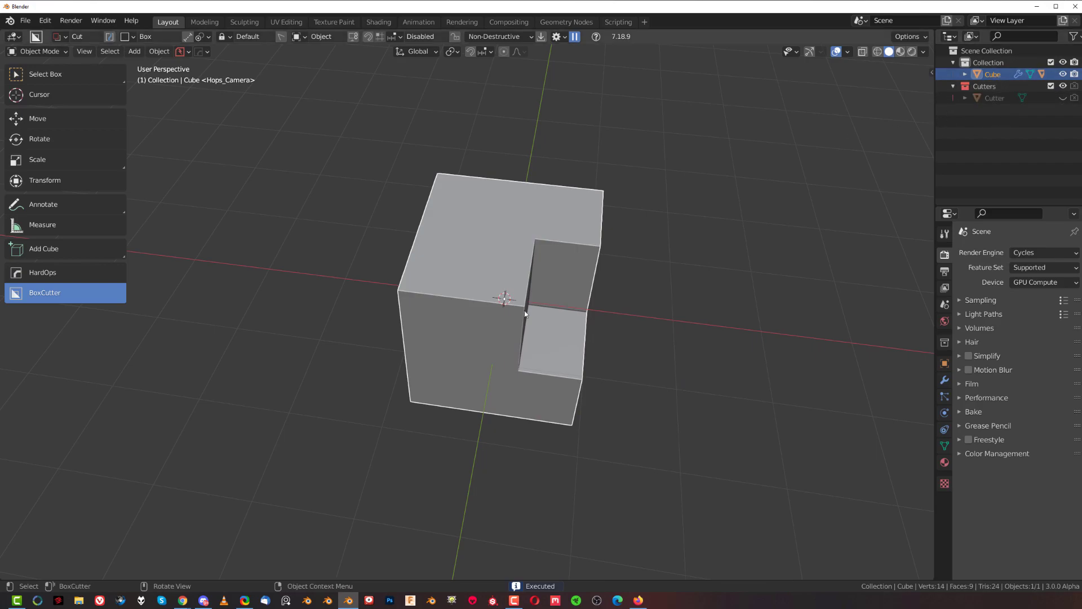
{"action": "left_click", "coordinate": [463, 233]}
{"action": "left_click", "coordinate": [485, 340]}
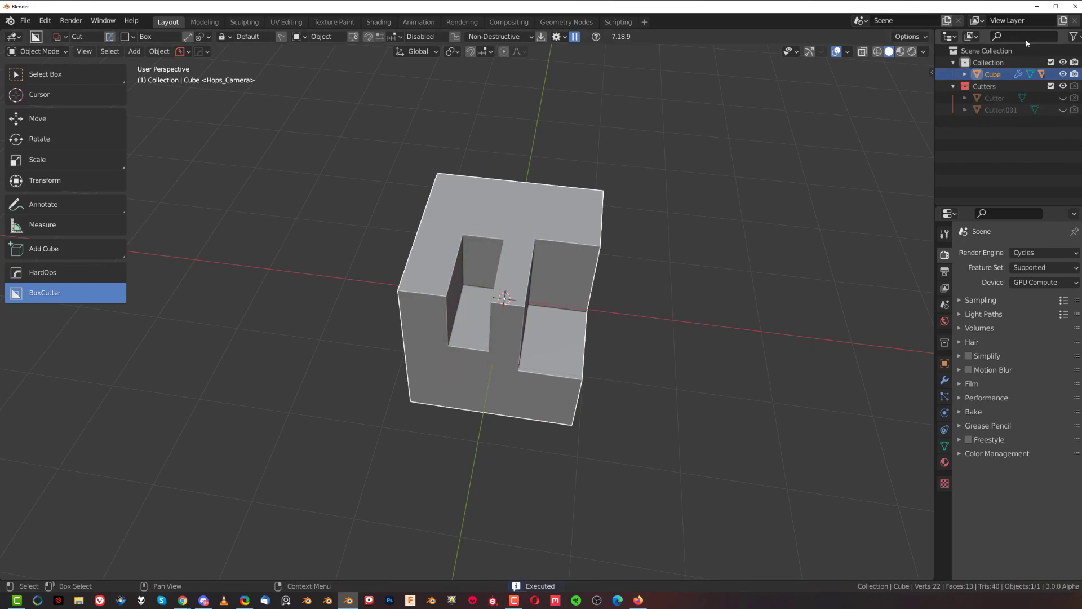
Step: Inspect the notched cube and the Box Helper's cutter collection settings, and collapse the Collection section
{"action": "middle_click_drag", "start_coordinate": [563, 282], "coordinate": [593, 231]}
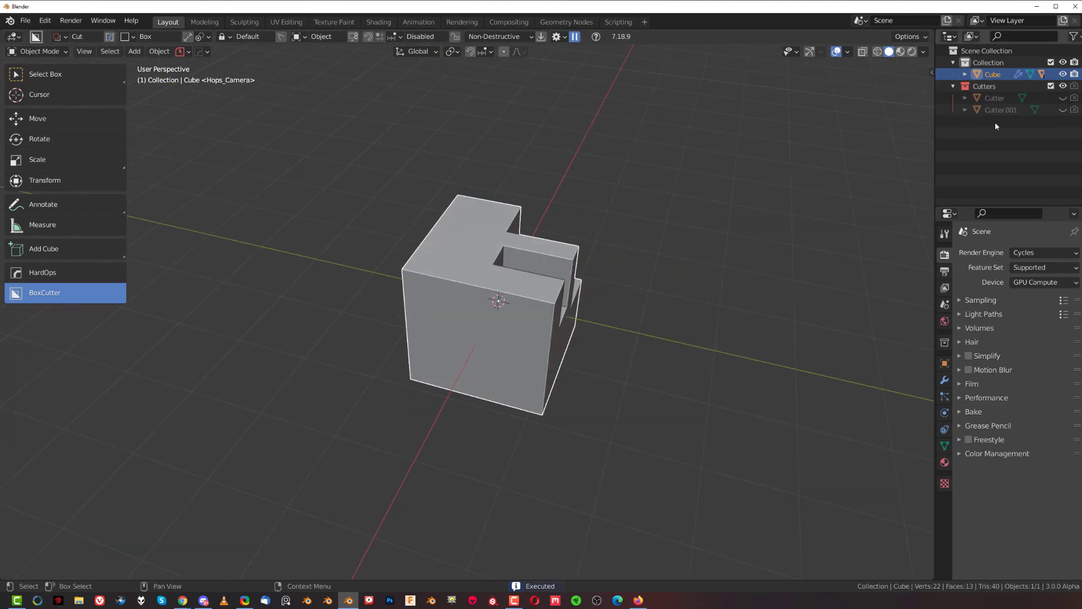
{"action": "mouse_move", "coordinate": [563, 293]}
{"action": "middle_mouse_down"}
{"action": "mouse_move", "coordinate": [569, 282]}
{"action": "mouse_move", "coordinate": [553, 338]}
{"action": "mouse_move", "coordinate": [575, 298]}
{"action": "middle_mouse_up"}
{"action": "key", "text": "d"}
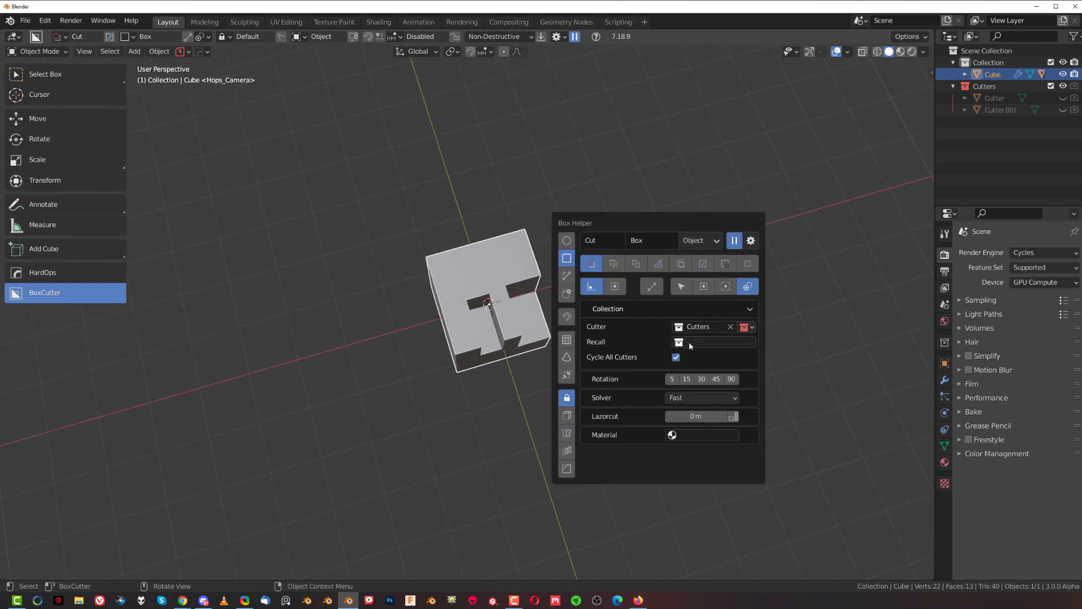
{"action": "left_click", "coordinate": [751, 309]}
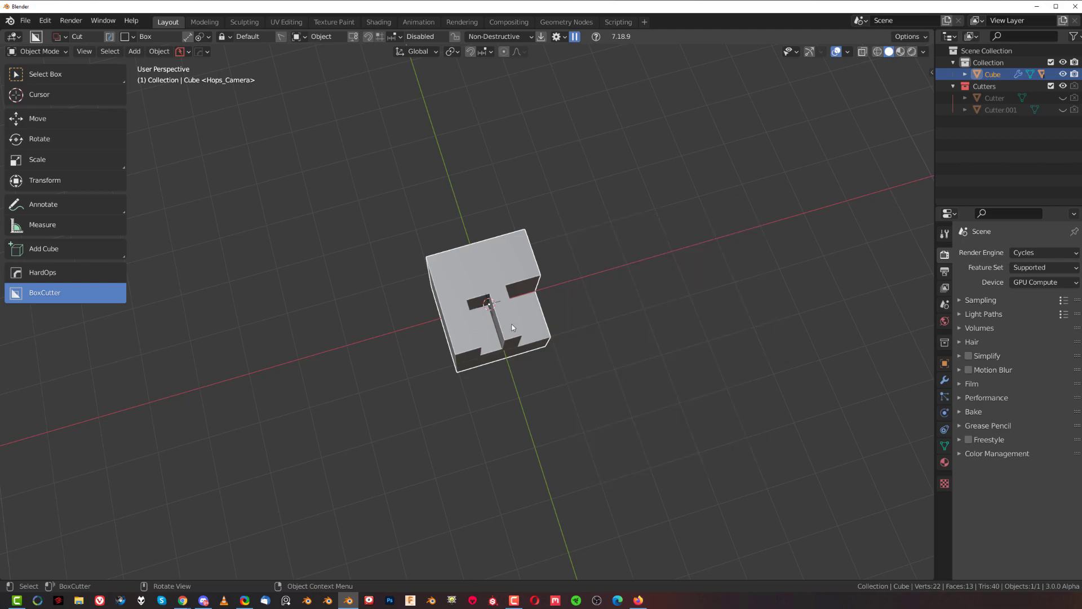
Step: Add a 2 m plane and move it about 5.11 m along X, beside the notched cube
{"action": "scroll", "coordinate": [595, 321], "scroll_direction": "down", "scroll_amount": 1}
{"action": "key", "text": "KP_7"}
{"action": "middle_click_drag", "start_coordinate": [540, 307], "coordinate": [516, 310], "text": "shift"}
{"action": "key", "text": "shift+a"}
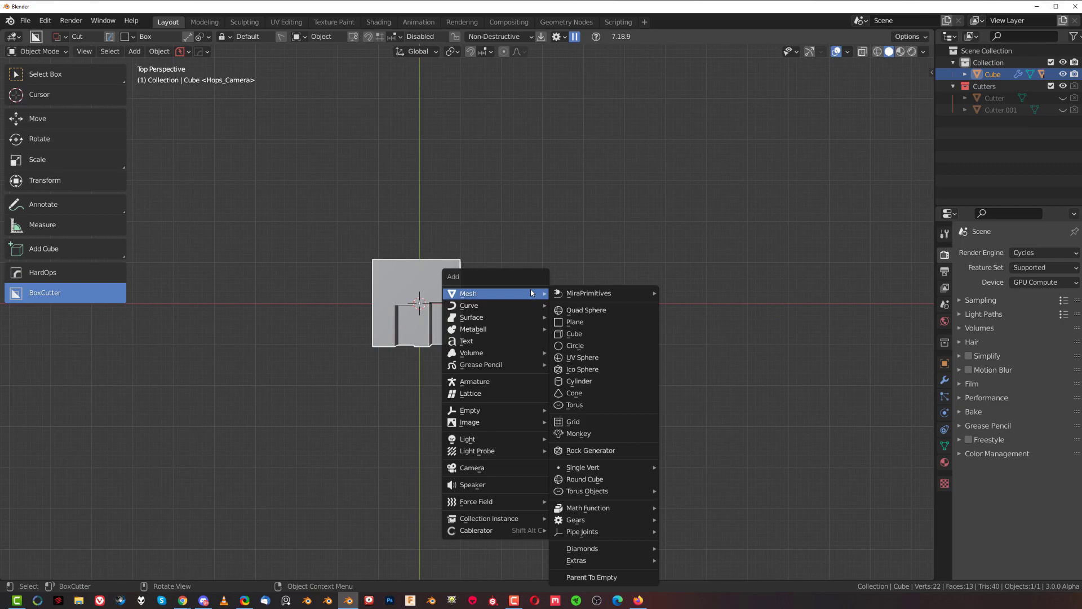
{"action": "key", "text": "shift+a"}
{"action": "mouse_move", "coordinate": [530, 290]}
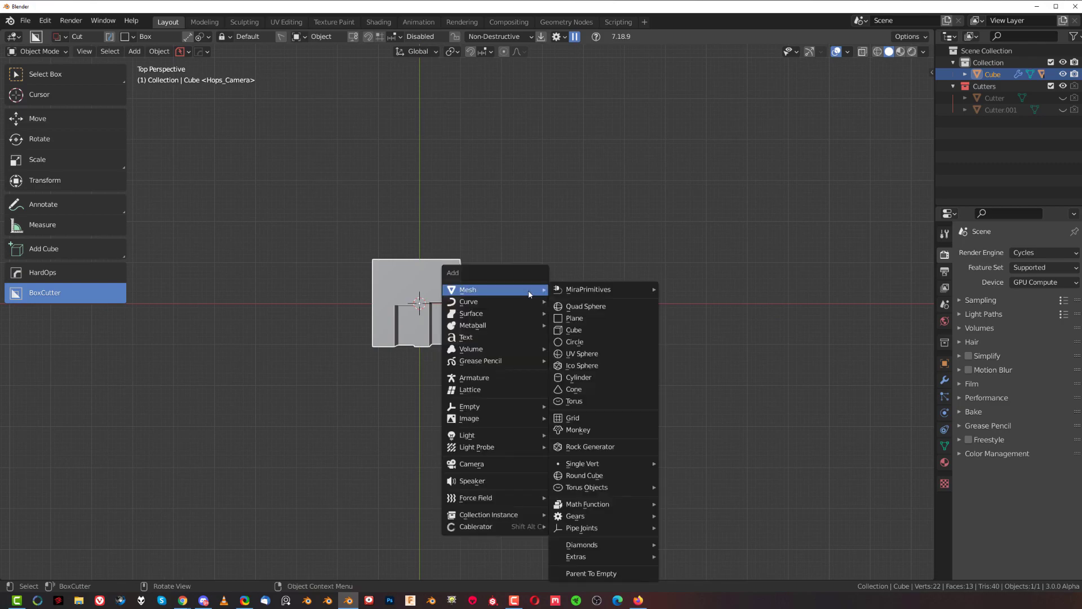
{"action": "left_click", "coordinate": [581, 323]}
{"action": "key", "text": "g"}
{"action": "key", "text": "x"}
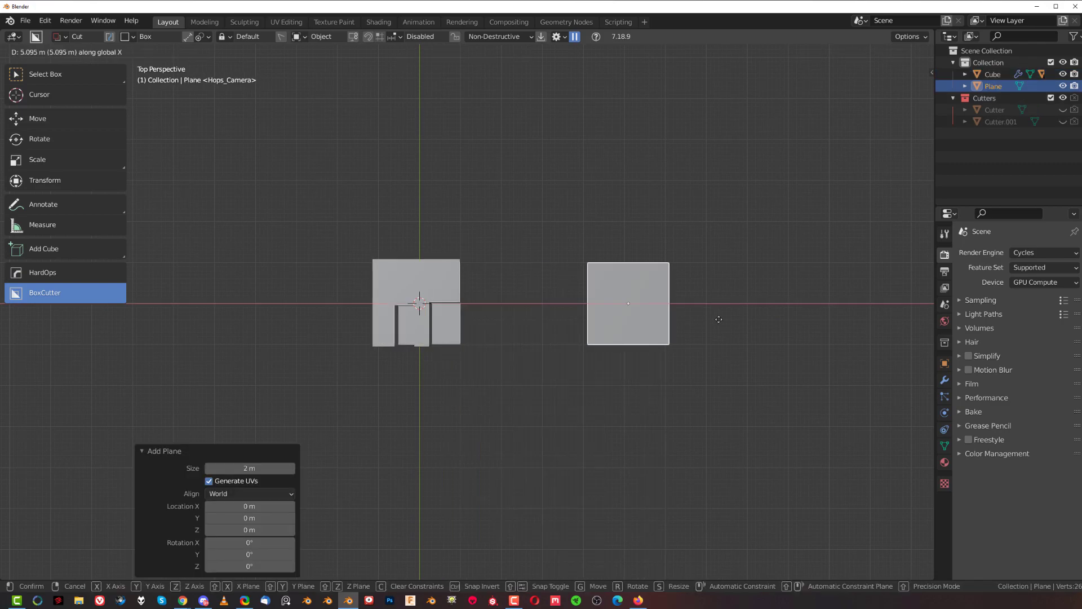
{"action": "left_click", "coordinate": [579, 325]}
Step: Trim the plane's upper edge into a sloped step profile with a BoxCutter Ngon cut
{"action": "scroll", "coordinate": [578, 325], "scroll_direction": "up", "scroll_amount": 2}
{"action": "middle_click_drag", "start_coordinate": [578, 326], "coordinate": [362, 369], "text": "shift"}
{"action": "key", "text": "ctrl+d"}
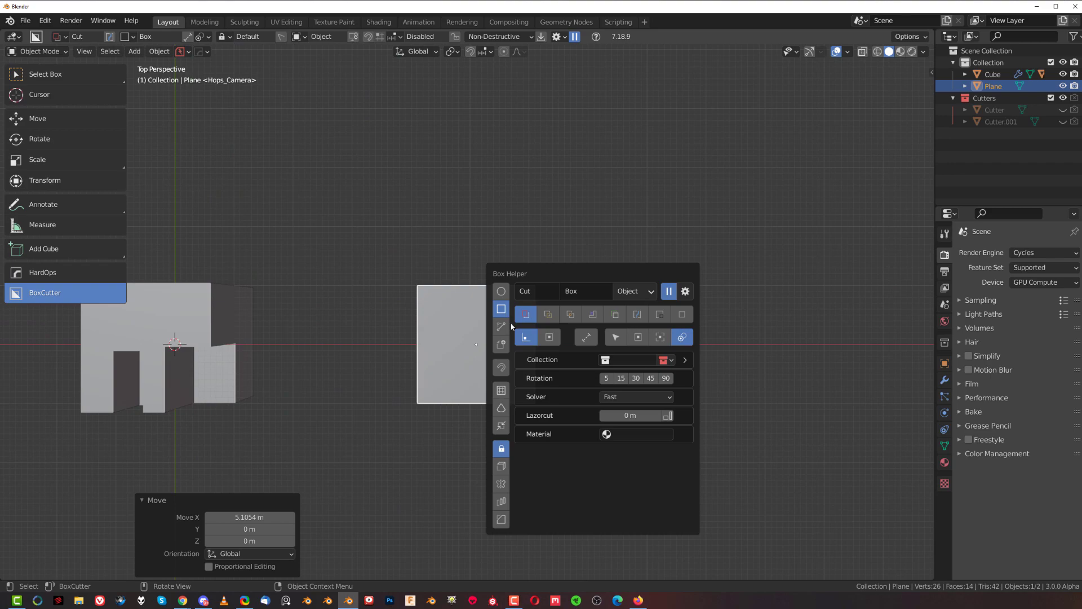
{"action": "left_click", "coordinate": [500, 327]}
{"action": "right_click", "coordinate": [315, 325]}
{"action": "scroll", "coordinate": [385, 311], "scroll_direction": "up", "scroll_amount": 3}
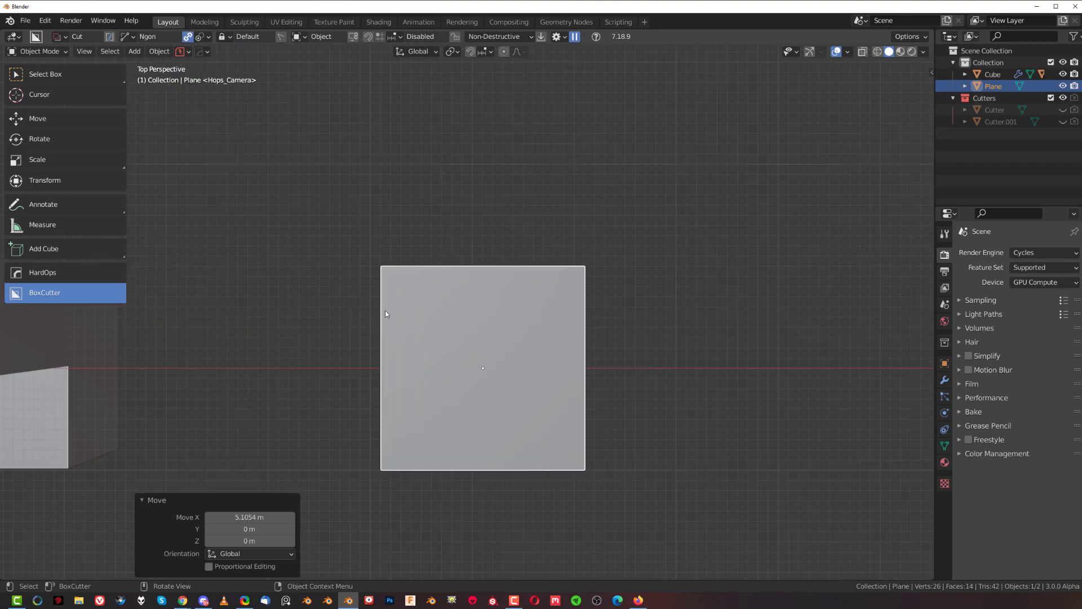
{"action": "left_click_drag", "start_coordinate": [360, 301], "coordinate": [453, 302]}
{"action": "left_click", "coordinate": [508, 287]}
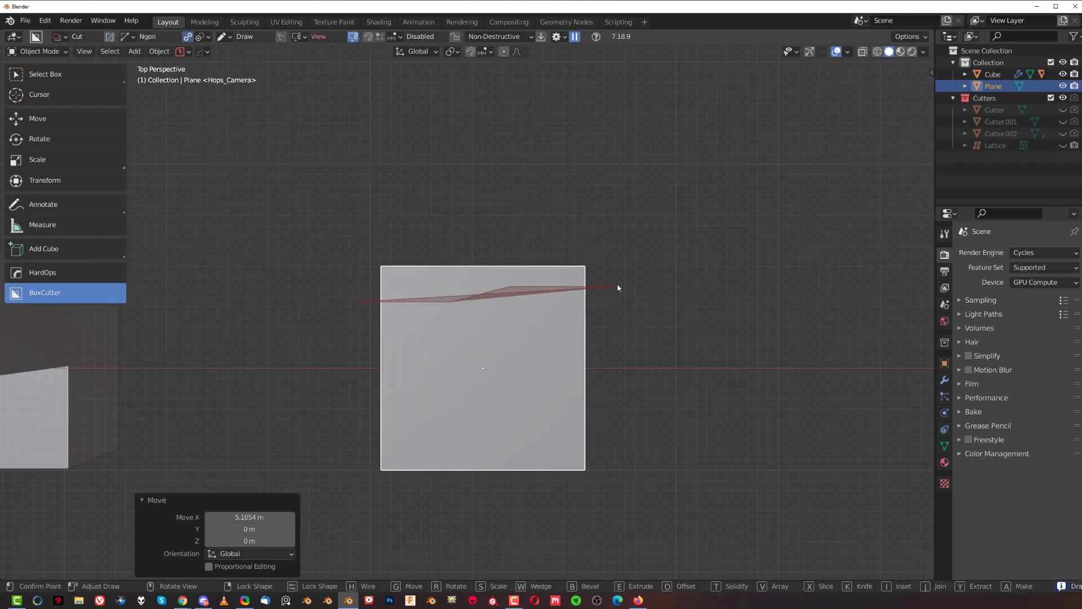
{"action": "left_click", "coordinate": [618, 287]}
{"action": "key", "text": "space"}
Step: Switch the cutter shape to Box and cut a wide slot across the plane's lower half and a small rectangle near its upper-right corner
{"action": "key", "text": "ctrl+d"}
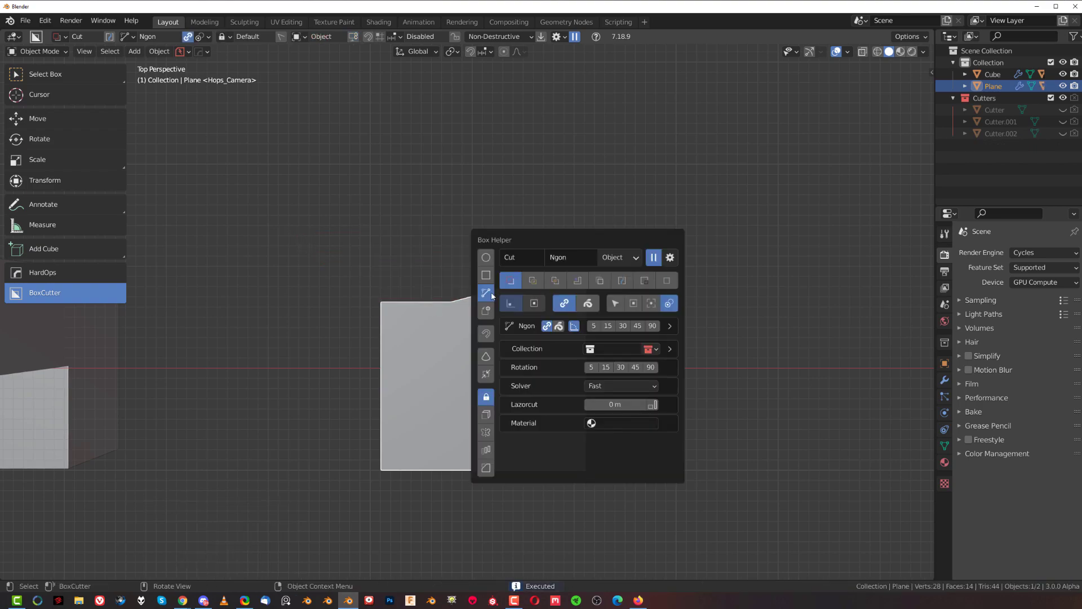
{"action": "left_click", "coordinate": [487, 280]}
{"action": "scroll", "coordinate": [521, 312], "scroll_direction": "down", "scroll_amount": 3}
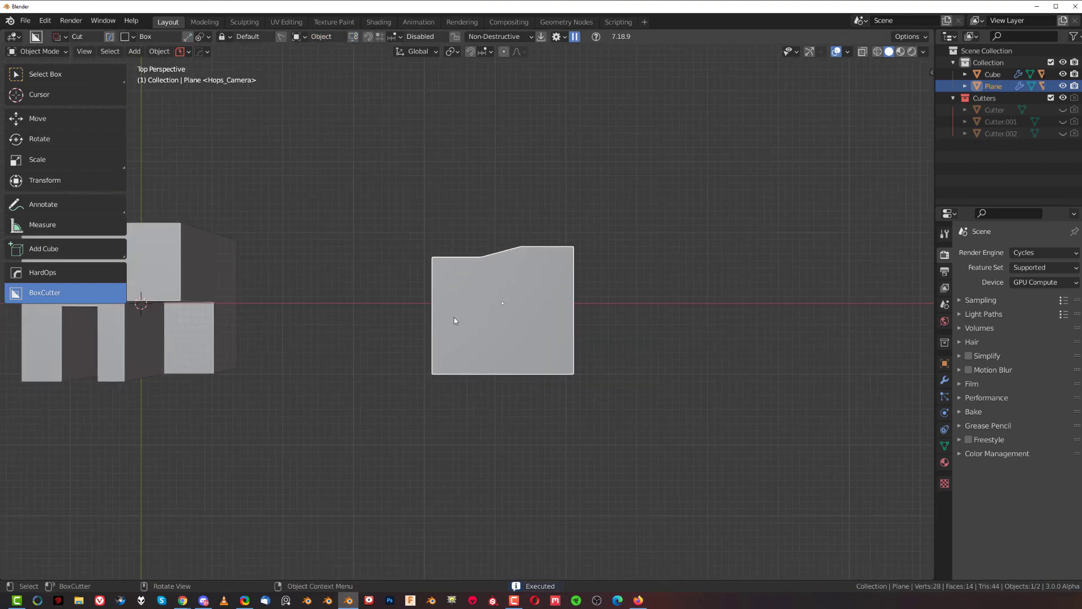
{"action": "left_click_drag", "start_coordinate": [446, 314], "coordinate": [561, 341]}
{"action": "left_click_drag", "start_coordinate": [553, 256], "coordinate": [569, 293]}
{"action": "scroll", "coordinate": [552, 345], "scroll_direction": "down", "scroll_amount": 3}
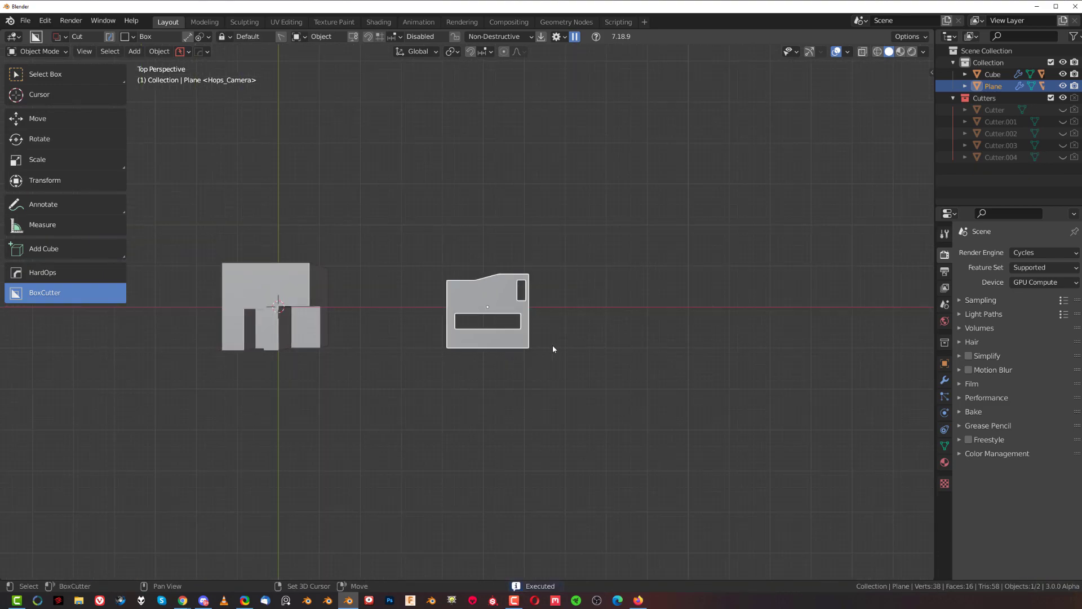
Step: Move the cut plane into a new collection named "cutter +"
{"action": "middle_click_drag", "start_coordinate": [414, 340], "coordinate": [550, 332], "text": "shift"}
{"action": "key", "text": "m"}
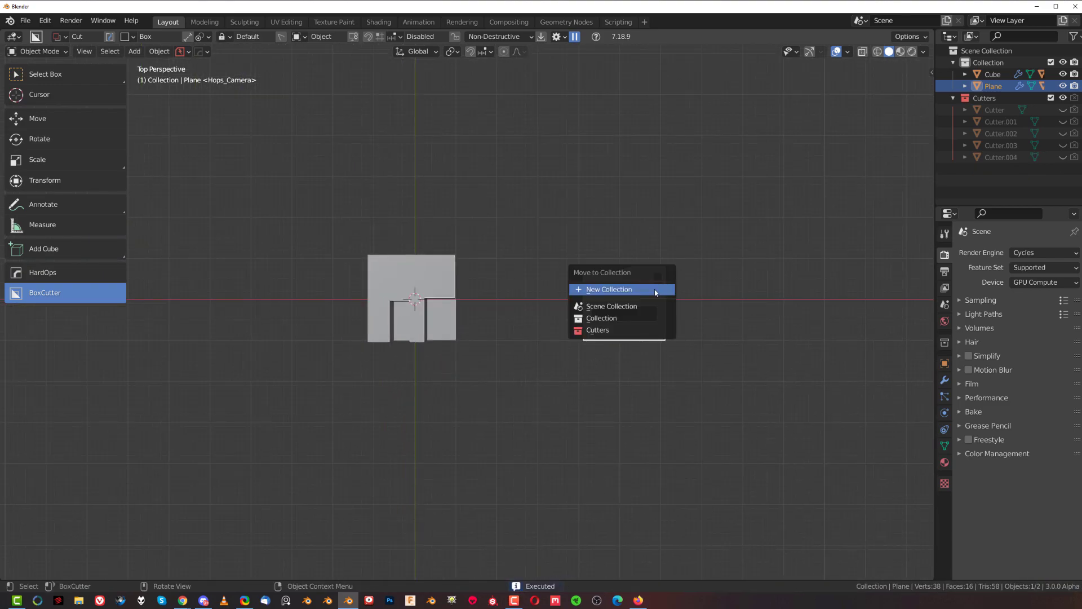
{"action": "left_click", "coordinate": [654, 293]}
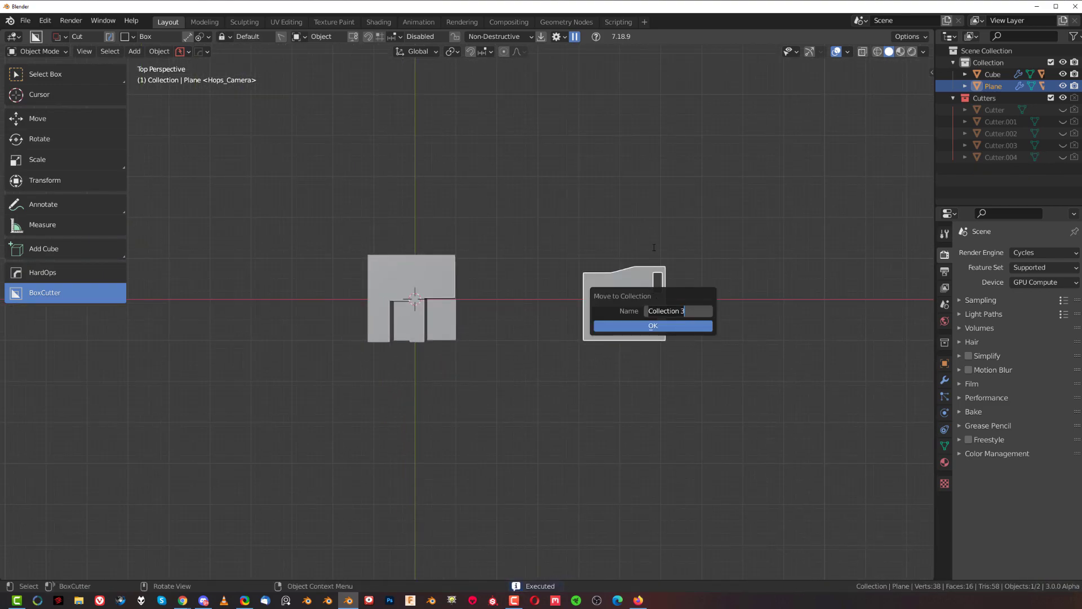
{"action": "type", "text": "cutter"}
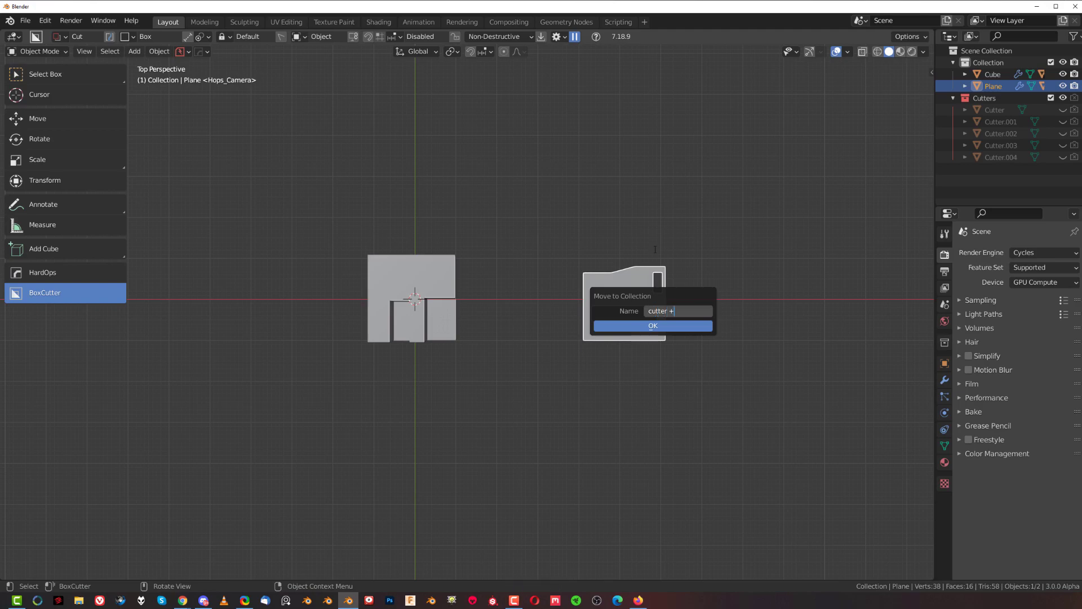
{"action": "type", "text": " +"}
{"action": "left_click", "coordinate": [678, 327]}
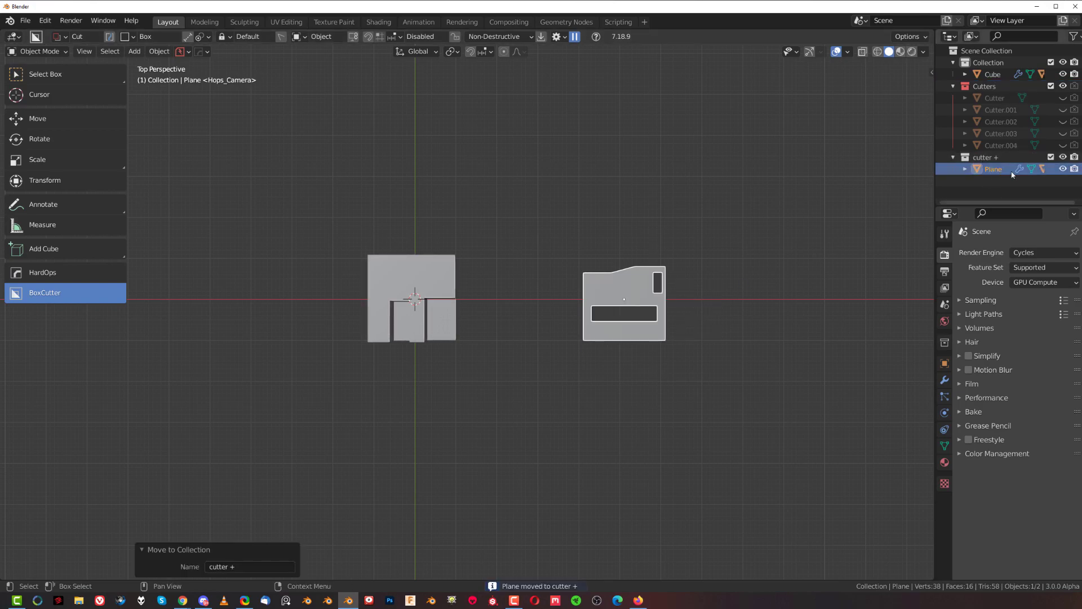
Step: Set the Box Helper's recall collection to "cutter +", check it in the Collection section, and collapse that section
{"action": "key", "text": "d"}
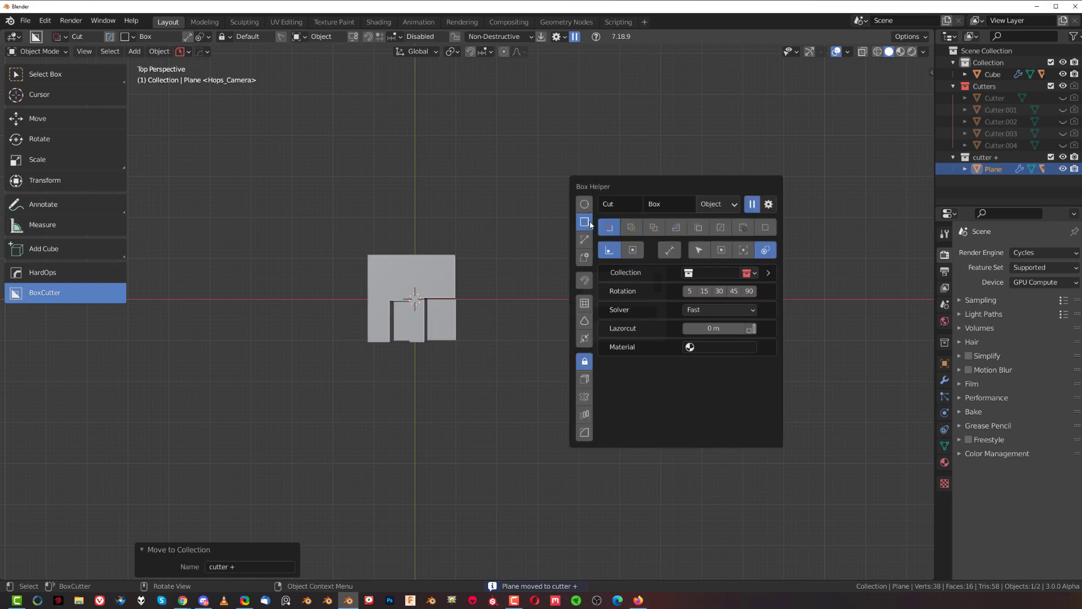
{"action": "left_click", "coordinate": [709, 272]}
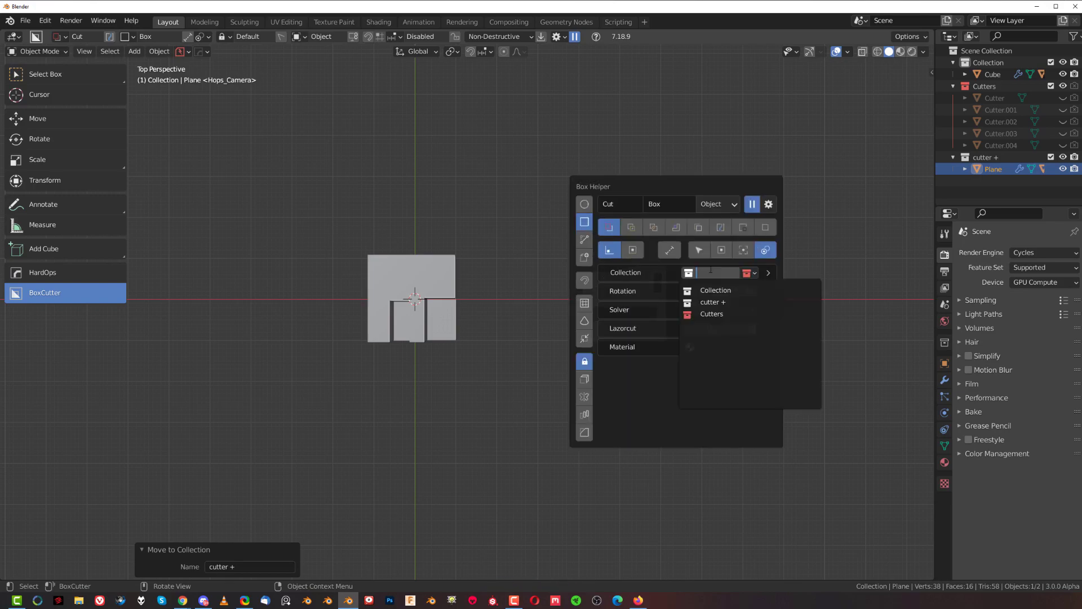
{"action": "left_click", "coordinate": [713, 302]}
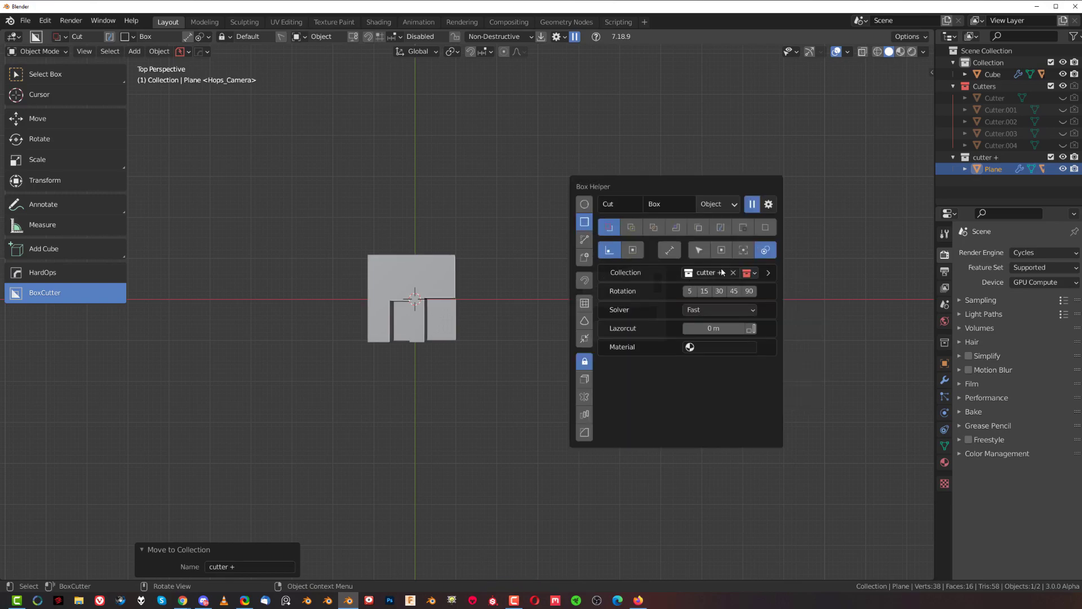
{"action": "left_click", "coordinate": [768, 273]}
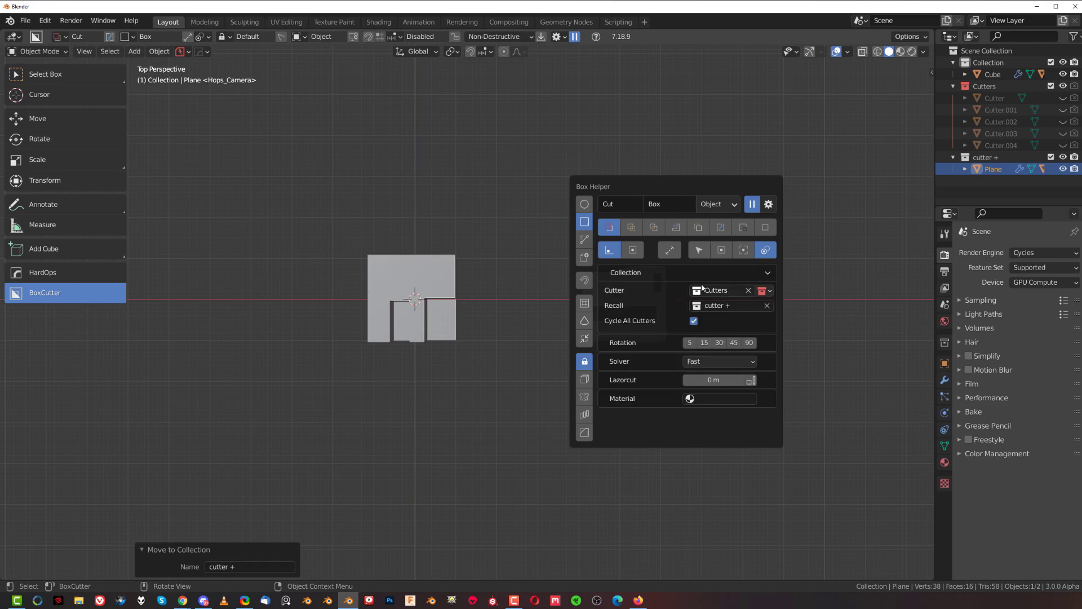
{"action": "key", "text": "d"}
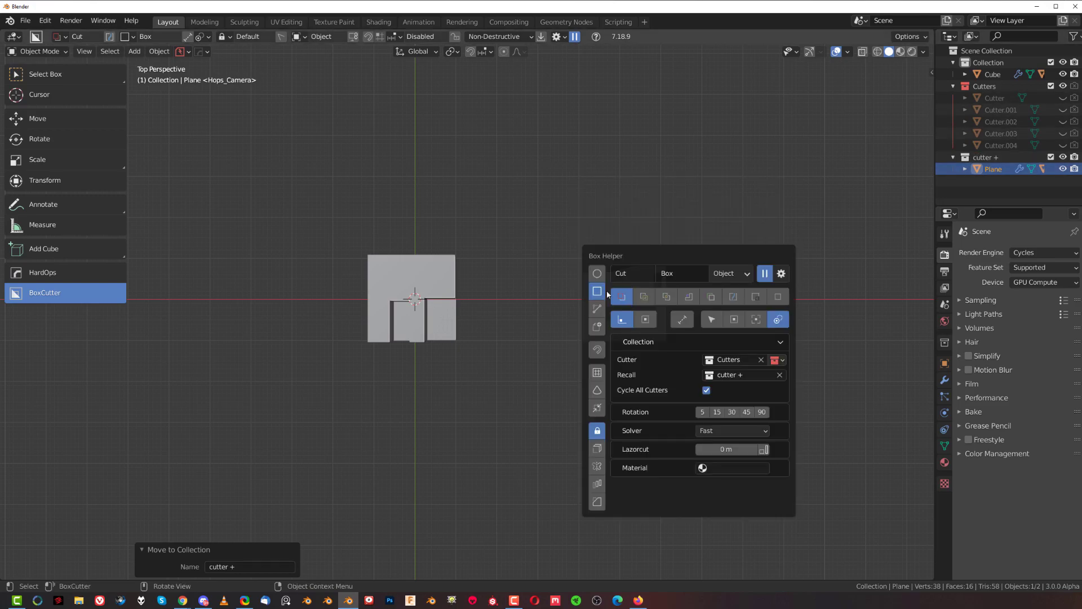
{"action": "left_click", "coordinate": [779, 342]}
Step: Select the cube and bring up the Box Helper to check its cut settings
{"action": "scroll", "coordinate": [462, 325], "scroll_direction": "up", "scroll_amount": 3}
{"action": "key", "text": "KP_5"}
{"action": "middle_click_drag", "start_coordinate": [467, 337], "coordinate": [467, 273], "text": "shift"}
{"action": "left_click", "coordinate": [462, 252]}
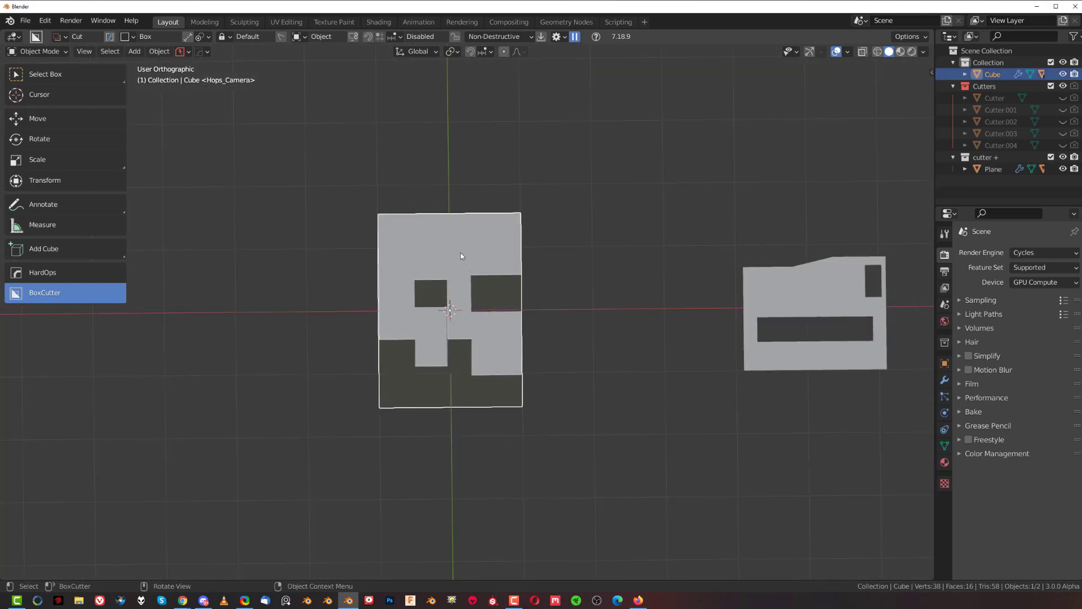
{"action": "key", "text": "d"}
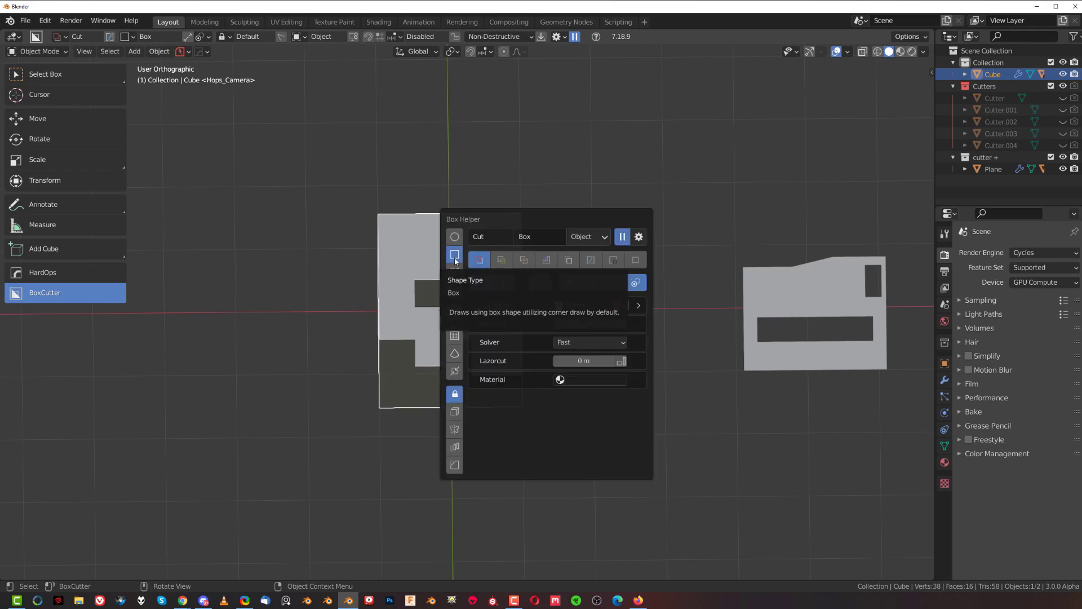
{"action": "middle_click_drag", "start_coordinate": [426, 284], "coordinate": [421, 290]}
{"action": "scroll", "coordinate": [421, 290], "scroll_direction": "up", "scroll_amount": 3}
{"action": "key", "text": "KP_7"}
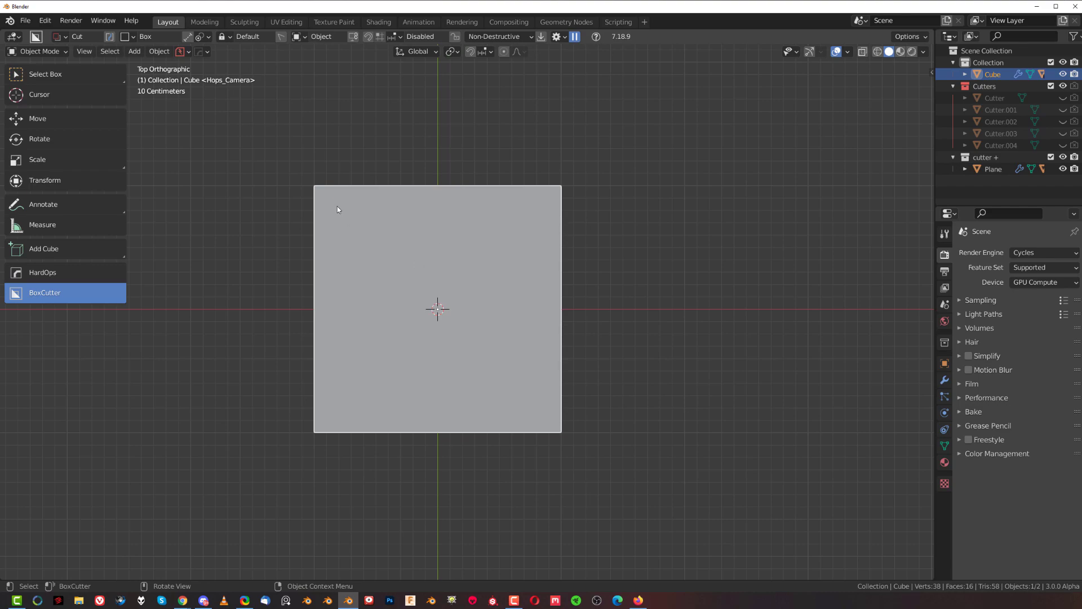
Step: Try a locked box cut about 2.4 by 0.7 by 0.7 across the cube's upper half and recall the previous cutter from the Box Helper
{"action": "left_click_drag", "start_coordinate": [337, 206], "coordinate": [630, 299]}
{"action": "middle_click_drag", "start_coordinate": [631, 299], "coordinate": [609, 203]}
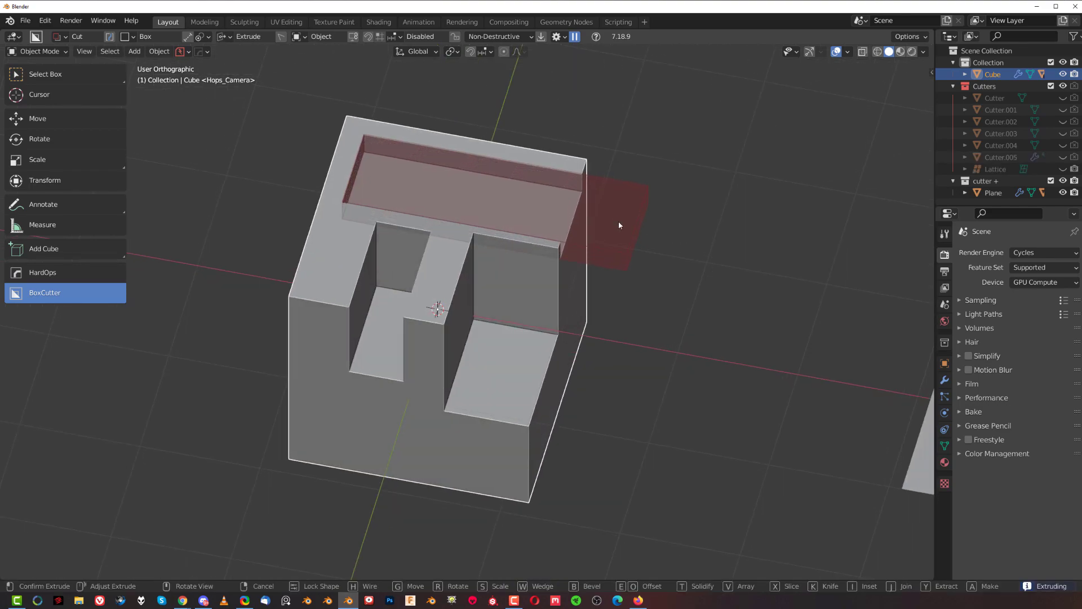
{"action": "left_click", "coordinate": [629, 258]}
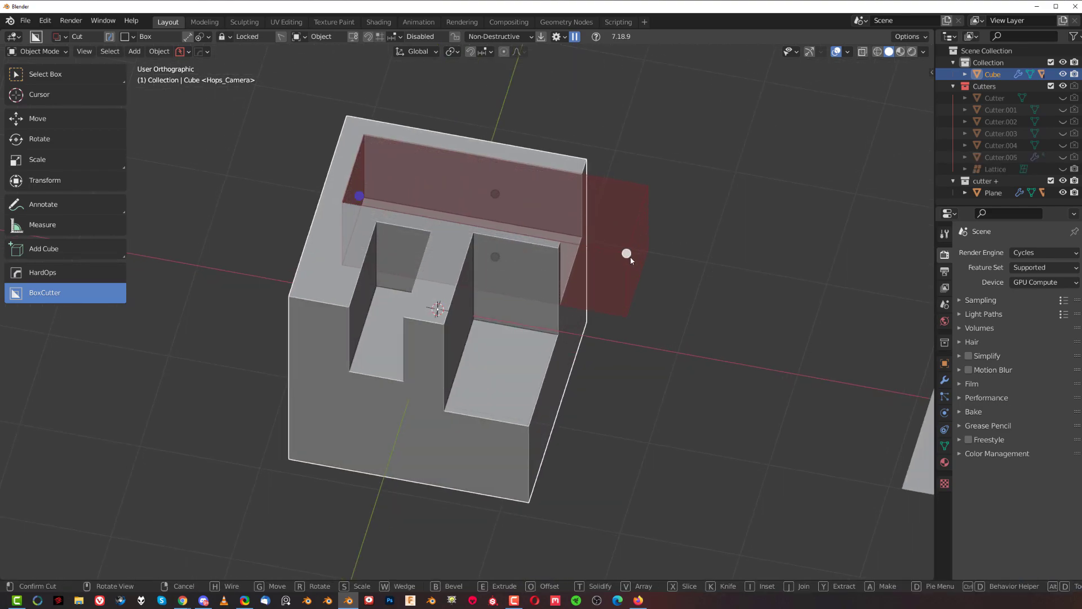
{"action": "middle_click_drag", "start_coordinate": [630, 256], "coordinate": [641, 293]}
{"action": "key", "text": "ctrl+d"}
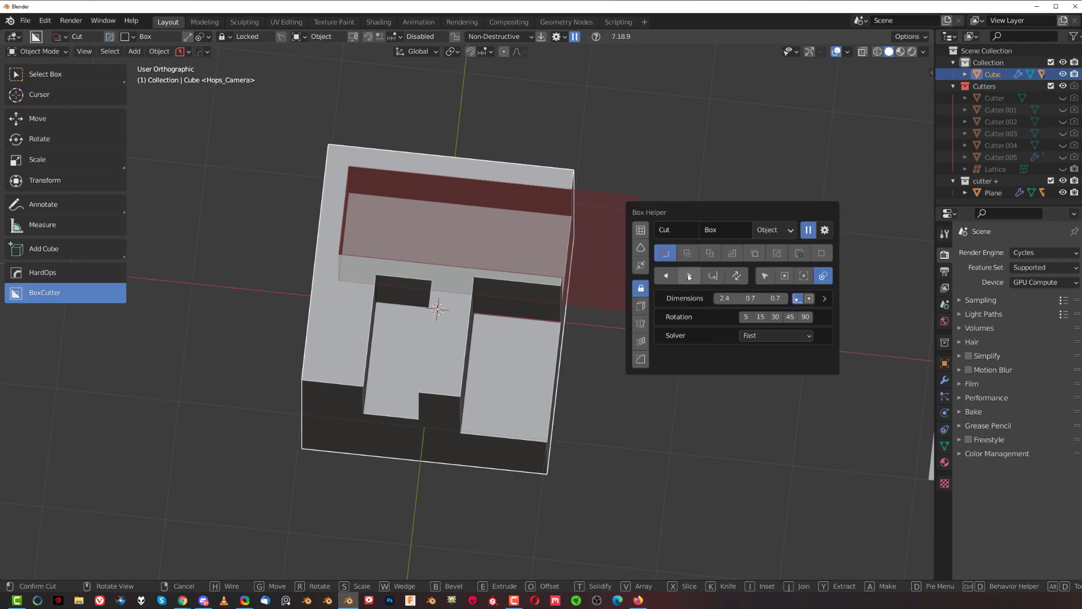
{"action": "left_click", "coordinate": [665, 277]}
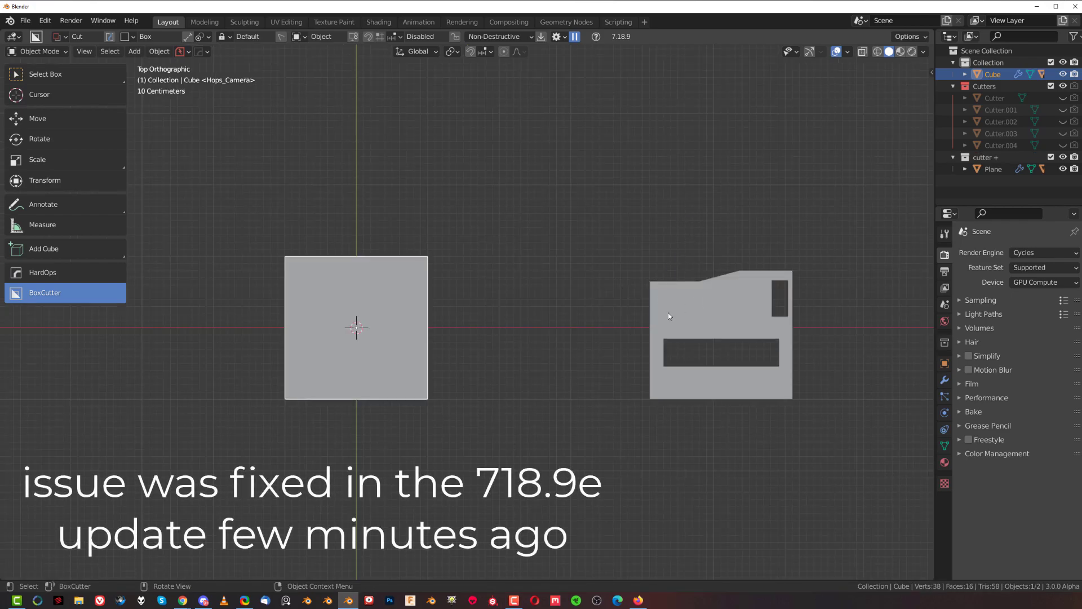
Step: Add a 2 m plane and place it beside the existing cutter plane, on the side away from the cube
{"action": "scroll", "coordinate": [667, 313], "scroll_direction": "down", "scroll_amount": 3}
{"action": "scroll", "coordinate": [512, 316], "scroll_direction": "up", "scroll_amount": 2}
{"action": "left_click", "coordinate": [596, 303]}
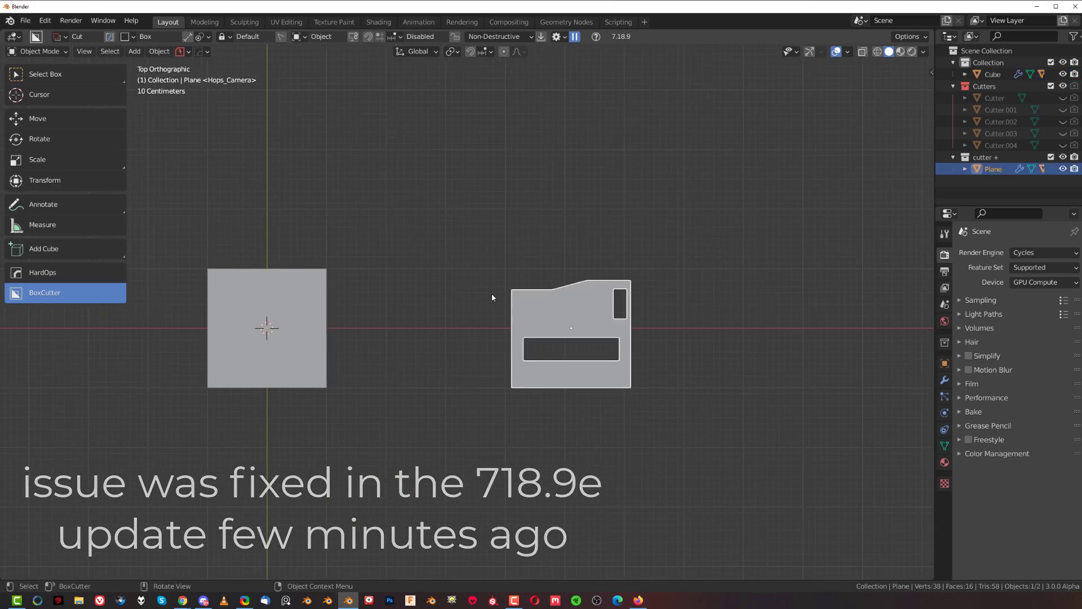
{"action": "middle_click_drag", "start_coordinate": [491, 297], "coordinate": [465, 288], "text": "shift"}
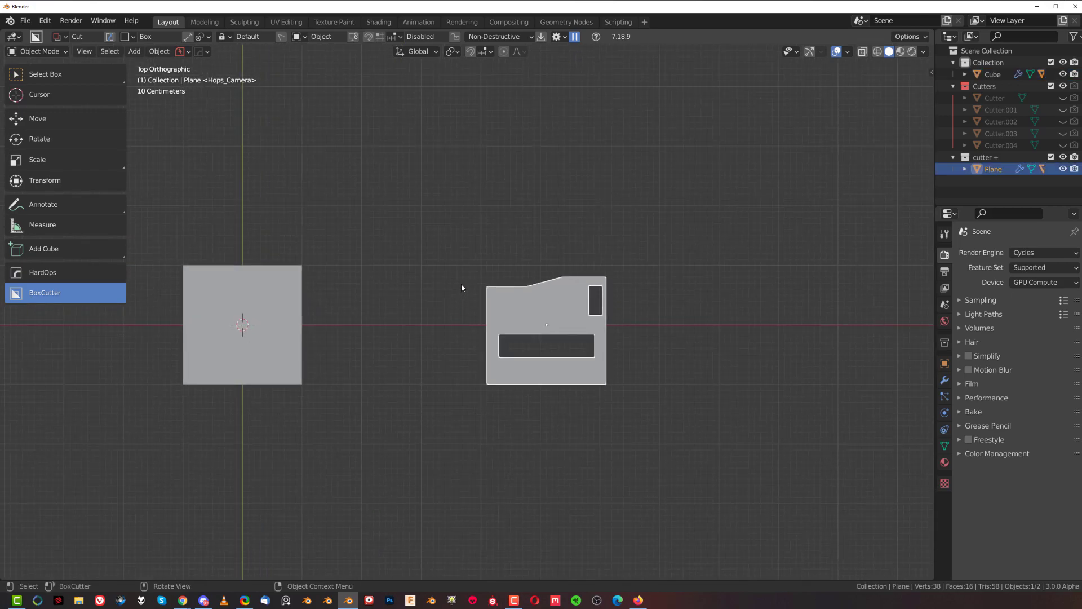
{"action": "key", "text": "shift+a"}
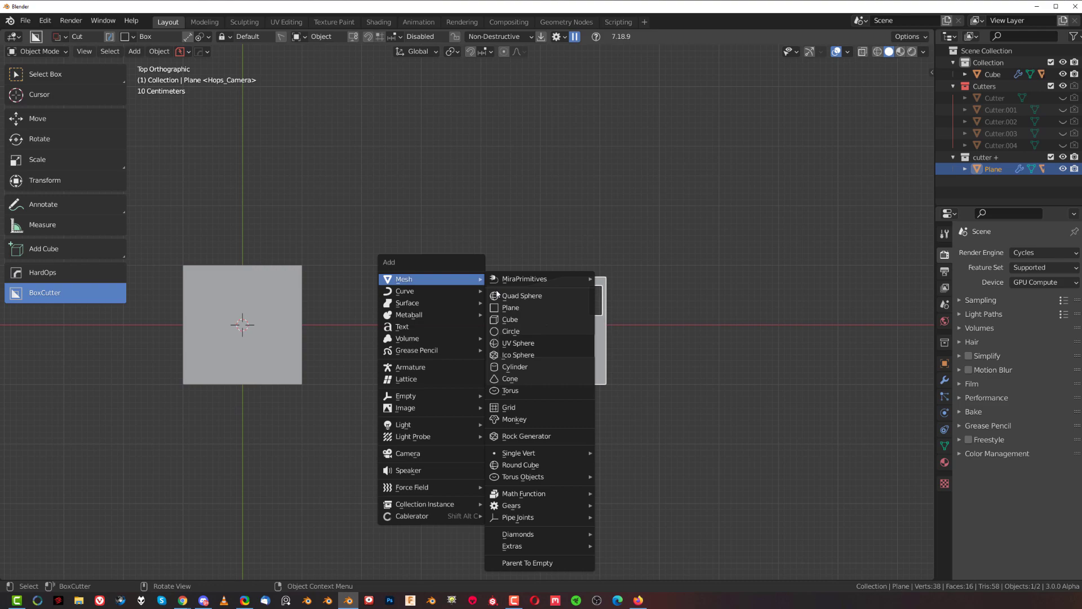
{"action": "left_click", "coordinate": [505, 307]}
{"action": "scroll", "coordinate": [521, 309], "scroll_direction": "down", "scroll_amount": 2}
{"action": "key", "text": "g"}
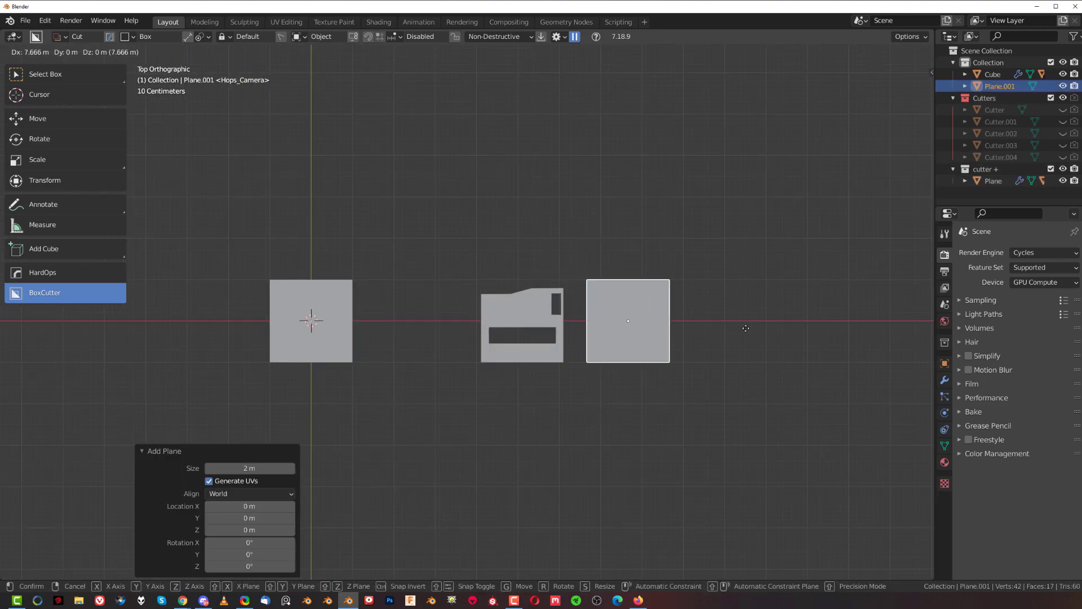
{"action": "left_click", "coordinate": [751, 328]}
Step: Box-cut the new plane with a tall slot, a strip off its right edge and a wide notch in its lower edge
{"action": "middle_click_drag", "start_coordinate": [698, 320], "coordinate": [577, 329], "text": "shift"}
{"action": "scroll", "coordinate": [536, 349], "scroll_direction": "up", "scroll_amount": 2}
{"action": "left_click_drag", "start_coordinate": [499, 310], "coordinate": [522, 374]}
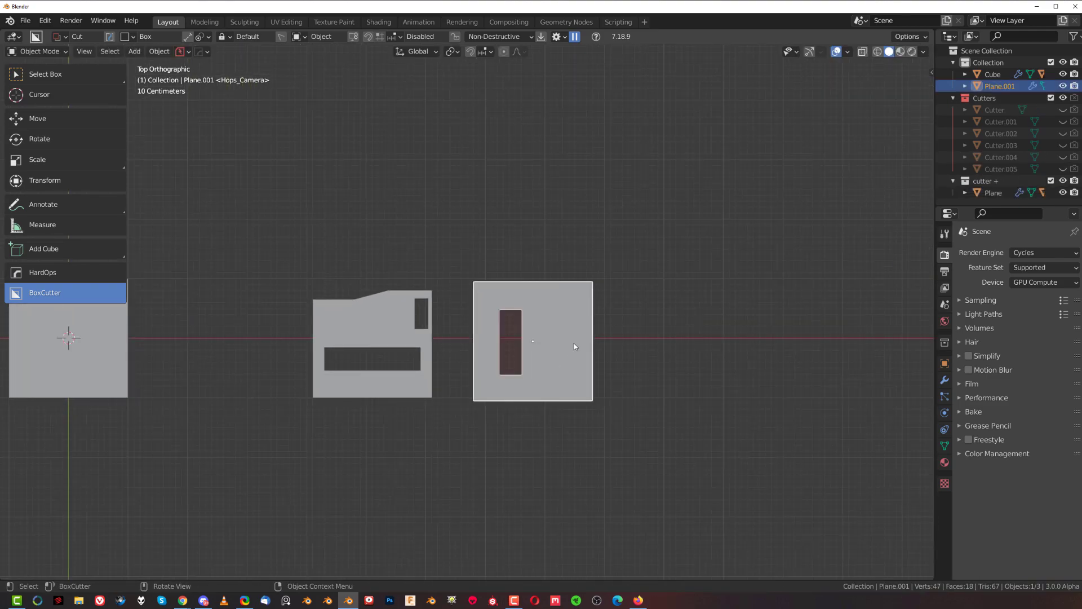
{"action": "left_click_drag", "start_coordinate": [580, 315], "coordinate": [609, 414]}
{"action": "left_click_drag", "start_coordinate": [488, 384], "coordinate": [569, 416]}
{"action": "middle_click_drag", "start_coordinate": [544, 392], "coordinate": [557, 394], "text": "shift"}
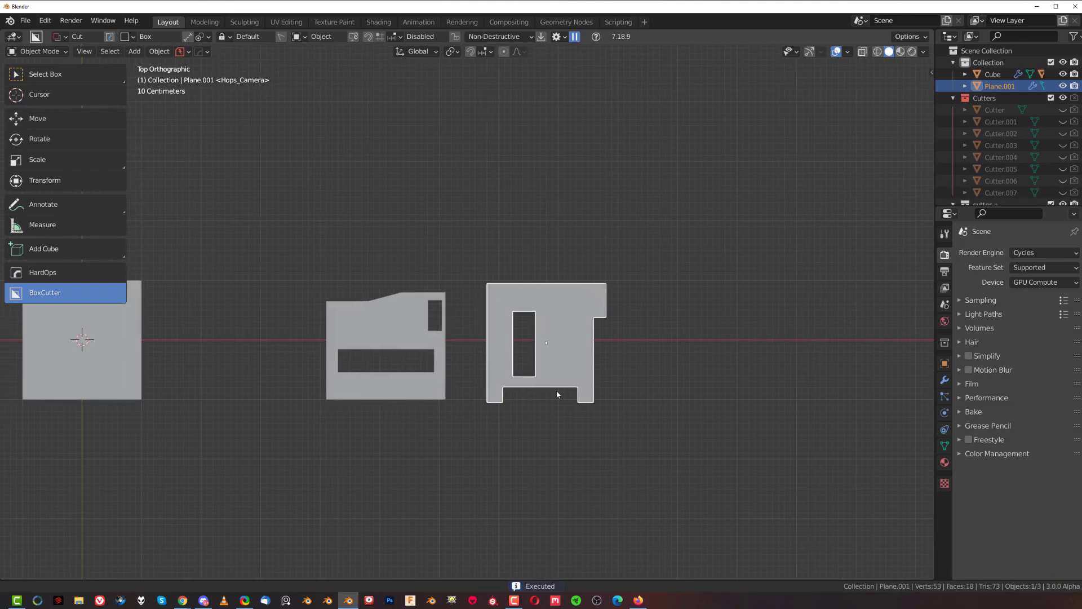
Step: Move the newly cut plane into the "cutter +" collection
{"action": "middle_click_drag", "start_coordinate": [423, 331], "coordinate": [663, 340], "text": "shift"}
{"action": "key", "text": "m"}
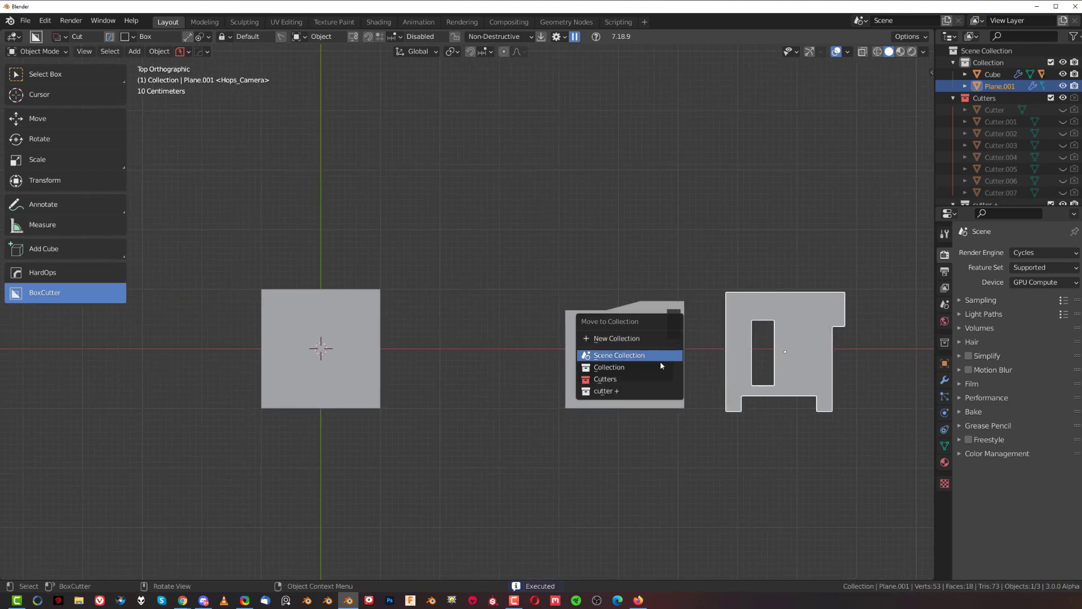
{"action": "left_click", "coordinate": [659, 386]}
Step: Select the cube, draw a locked box cut about 1.6 by 0.7 by 0.8 past its right edge, and open the Box Helper
{"action": "middle_click_drag", "start_coordinate": [462, 368], "coordinate": [611, 375], "text": "shift"}
{"action": "scroll", "coordinate": [611, 375], "scroll_direction": "up", "scroll_amount": 2}
{"action": "left_click", "coordinate": [468, 355]}
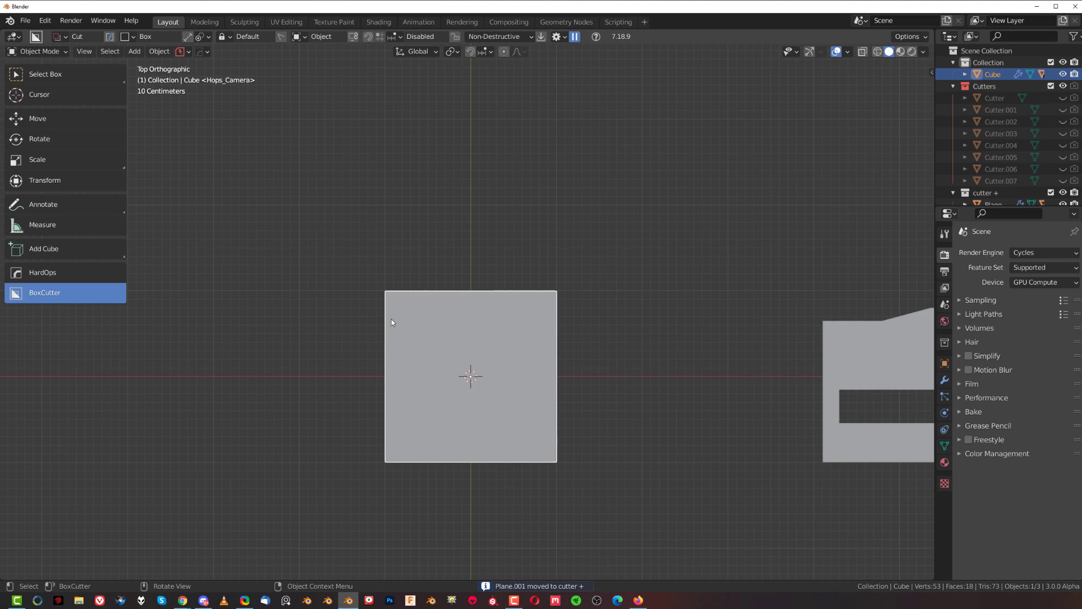
{"action": "left_click_drag", "start_coordinate": [429, 329], "coordinate": [569, 398]}
{"action": "middle_click_drag", "start_coordinate": [568, 397], "coordinate": [621, 371]}
{"action": "key", "text": "Tab"}
{"action": "scroll", "coordinate": [614, 363], "scroll_direction": "up", "scroll_amount": 1}
{"action": "key", "text": "ctrl+d"}
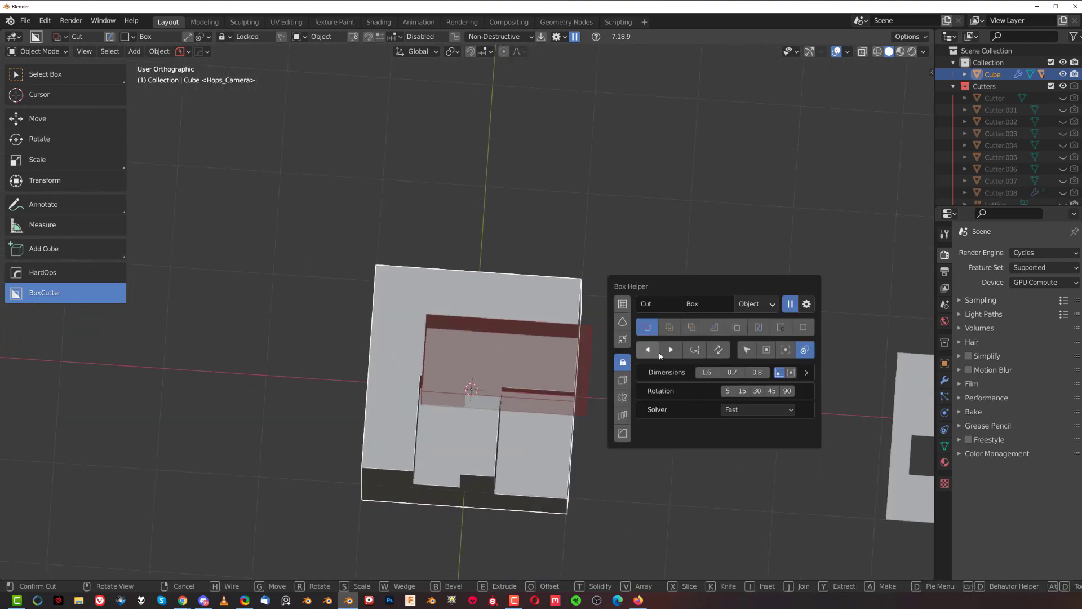
Step: Cycle forward through the recall cutters on the live cut in the Box Helper and cancel the cut
{"action": "left_click", "coordinate": [668, 350]}
{"action": "left_click", "coordinate": [669, 351]}
{"action": "left_click", "coordinate": [669, 350]}
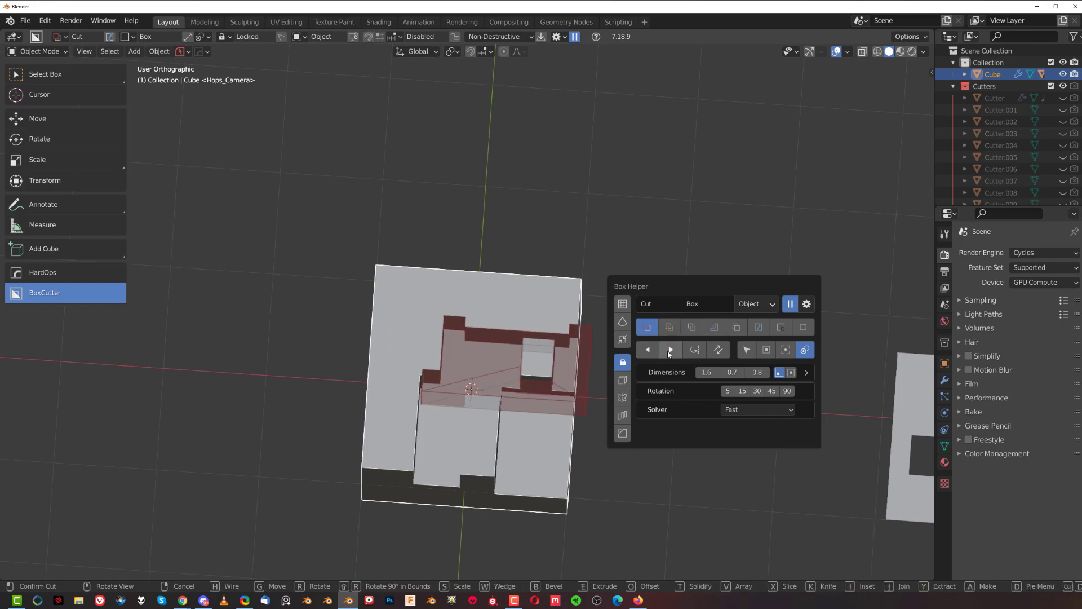
{"action": "left_click", "coordinate": [669, 350]}
{"action": "left_click", "coordinate": [669, 351]}
{"action": "left_click", "coordinate": [668, 354]}
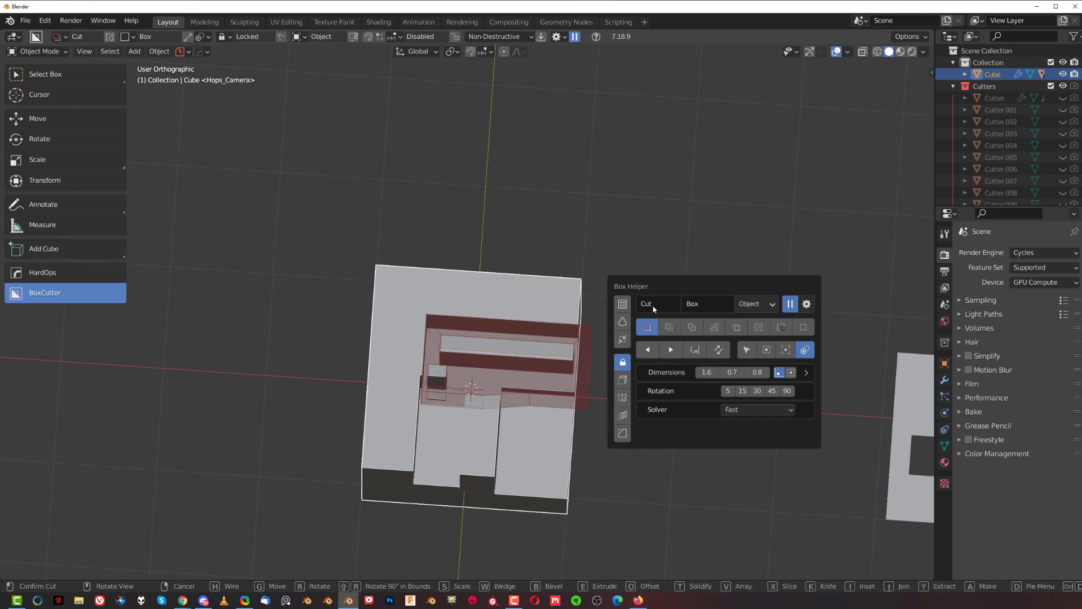
{"action": "right_click", "coordinate": [633, 259]}
Step: Add a second cube and move it 12.092 m along X, beyond the two cutter planes
{"action": "scroll", "coordinate": [621, 306], "scroll_direction": "down", "scroll_amount": 3}
{"action": "middle_click_drag", "start_coordinate": [697, 303], "coordinate": [613, 294], "text": "shift"}
{"action": "middle_click_drag", "start_coordinate": [498, 347], "coordinate": [528, 338]}
{"action": "key", "text": "KP_7"}
{"action": "scroll", "coordinate": [491, 285], "scroll_direction": "down", "scroll_amount": 2}
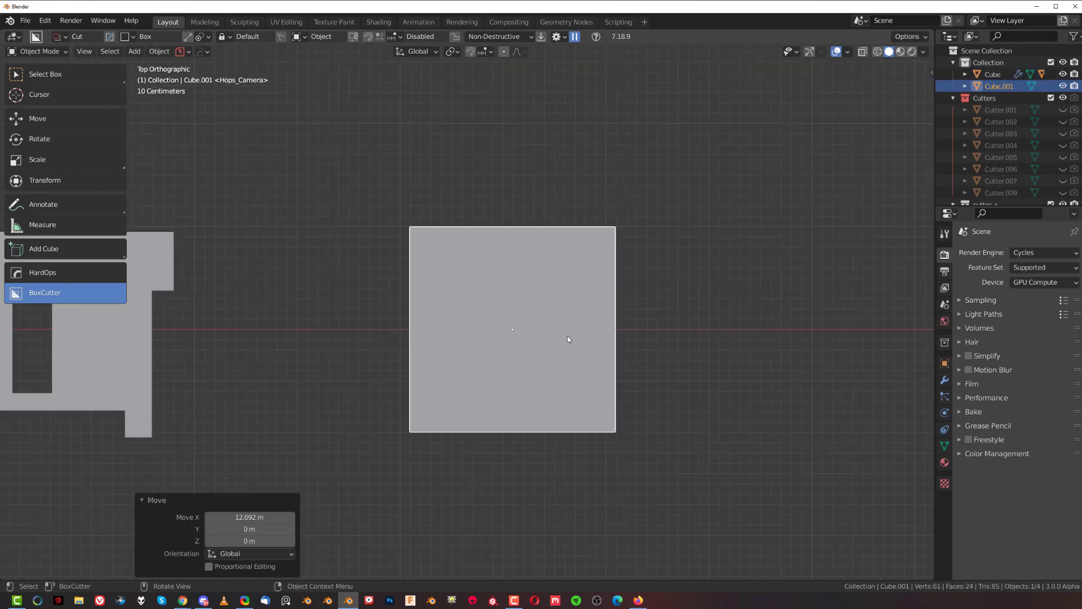
Step: Try a locked box cut in the second cube's top face, recall a custom cutter from the Box Helper, and cancel
{"action": "middle_click_drag", "start_coordinate": [567, 336], "coordinate": [442, 267]}
{"action": "left_click_drag", "start_coordinate": [444, 284], "coordinate": [568, 358]}
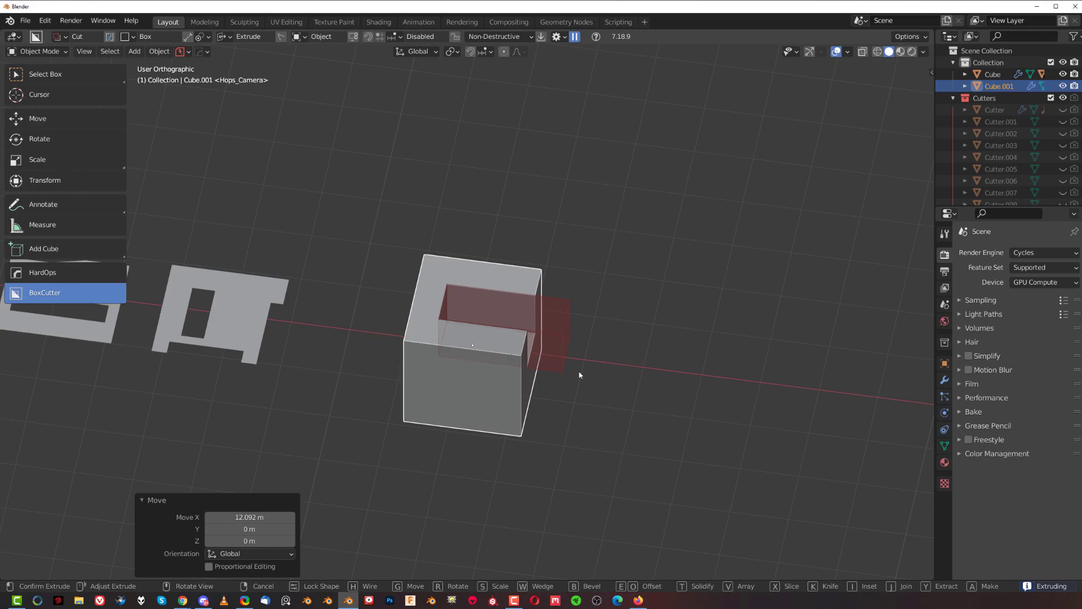
{"action": "key", "text": "Tab"}
{"action": "key", "text": "ctrl+d"}
{"action": "left_click", "coordinate": [624, 353]}
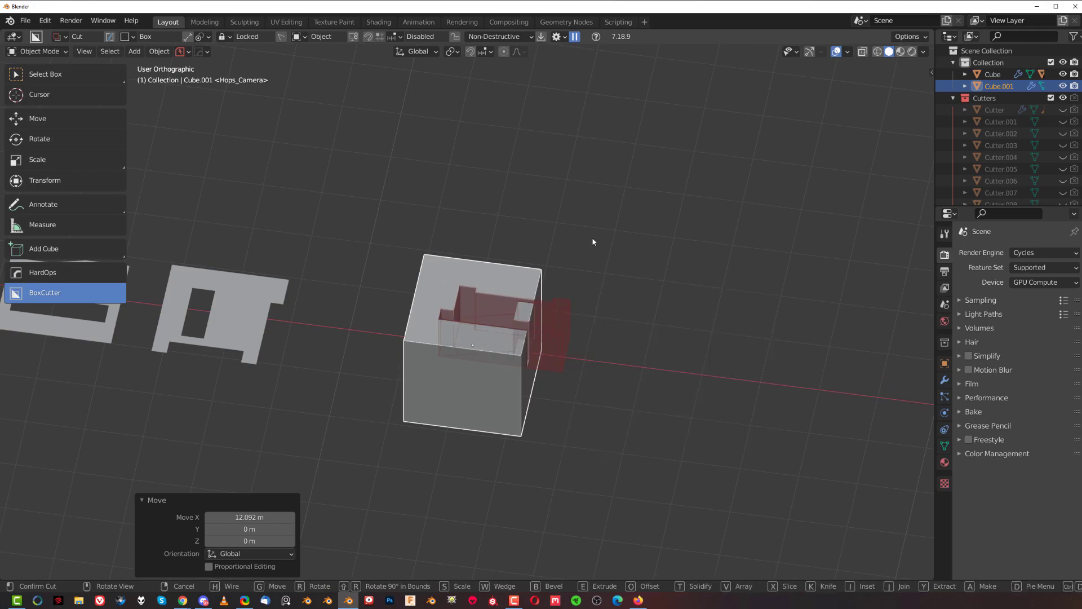
{"action": "key", "text": "Escape"}
Step: Draw another box cut on the second cube, cycle through the recall cutters while extruding, and cancel it
{"action": "mouse_move", "coordinate": [447, 286]}
{"action": "left_mouse_down"}
{"action": "mouse_move", "coordinate": [583, 338]}
{"action": "mouse_move", "coordinate": [590, 360]}
{"action": "left_mouse_up"}
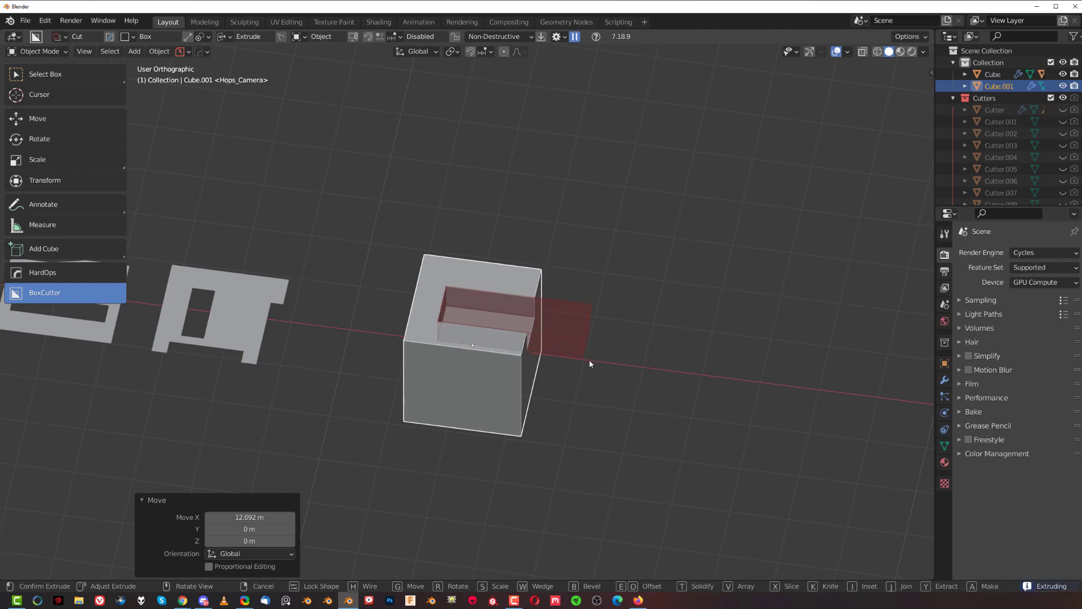
{"action": "key", "text": "c"}
{"action": "key", "text": "c"}
{"action": "key", "text": "c"}
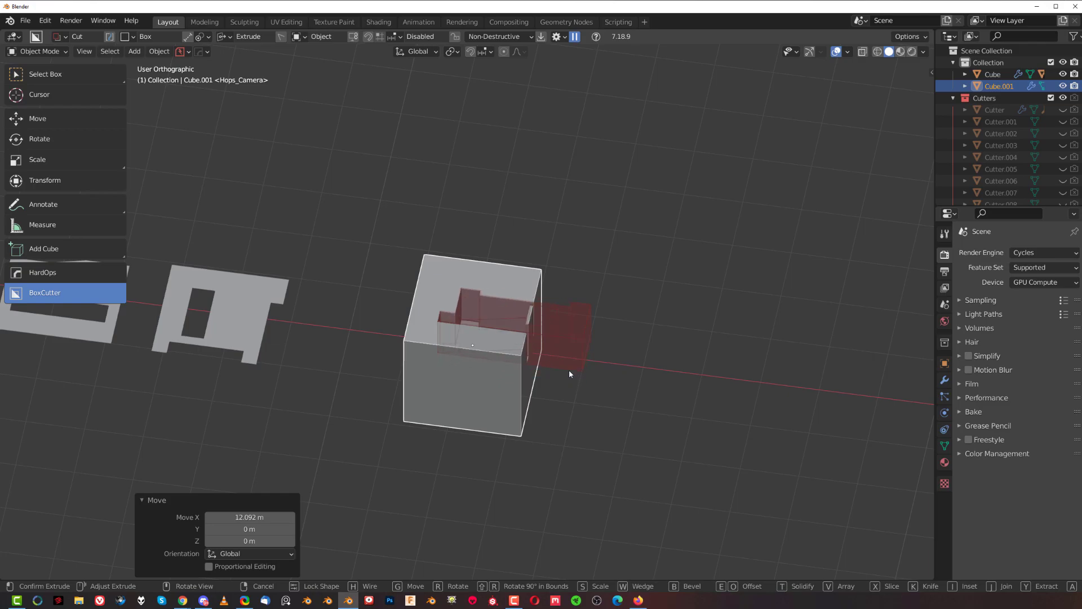
{"action": "right_click", "coordinate": [569, 370]}
Step: Try a deep box cut from the second cube's top face out through its right side in perspective view, and cancel it
{"action": "scroll", "coordinate": [546, 357], "scroll_direction": "down", "scroll_amount": 3}
{"action": "key", "text": "KP_7"}
{"action": "middle_click_drag", "start_coordinate": [441, 350], "coordinate": [471, 283], "text": "shift"}
{"action": "scroll", "coordinate": [502, 371], "scroll_direction": "up", "scroll_amount": 2}
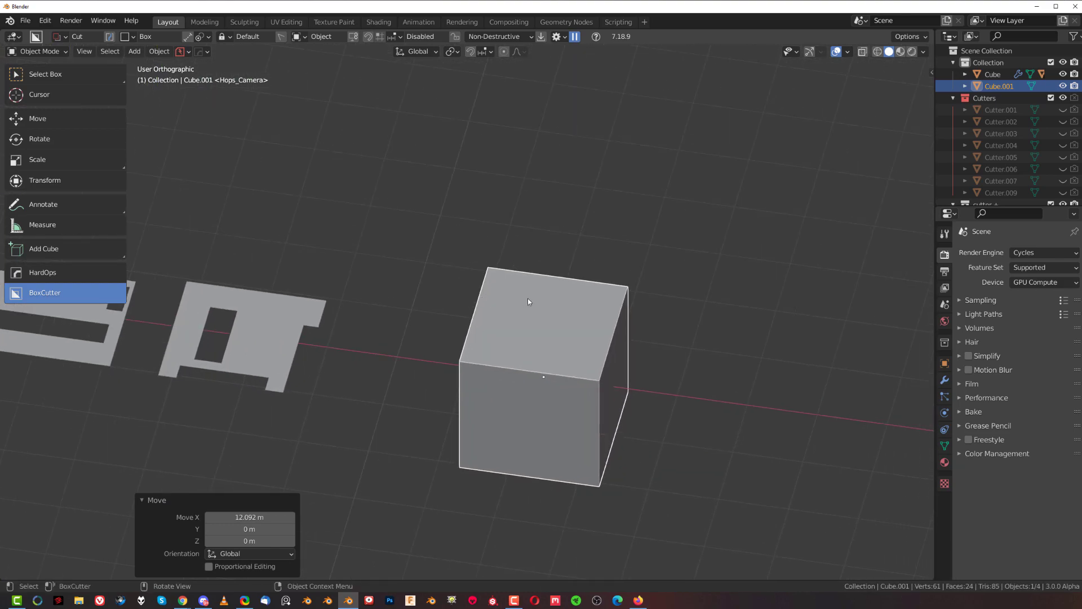
{"action": "key", "text": "KP_5"}
{"action": "left_click_drag", "start_coordinate": [496, 297], "coordinate": [689, 393]}
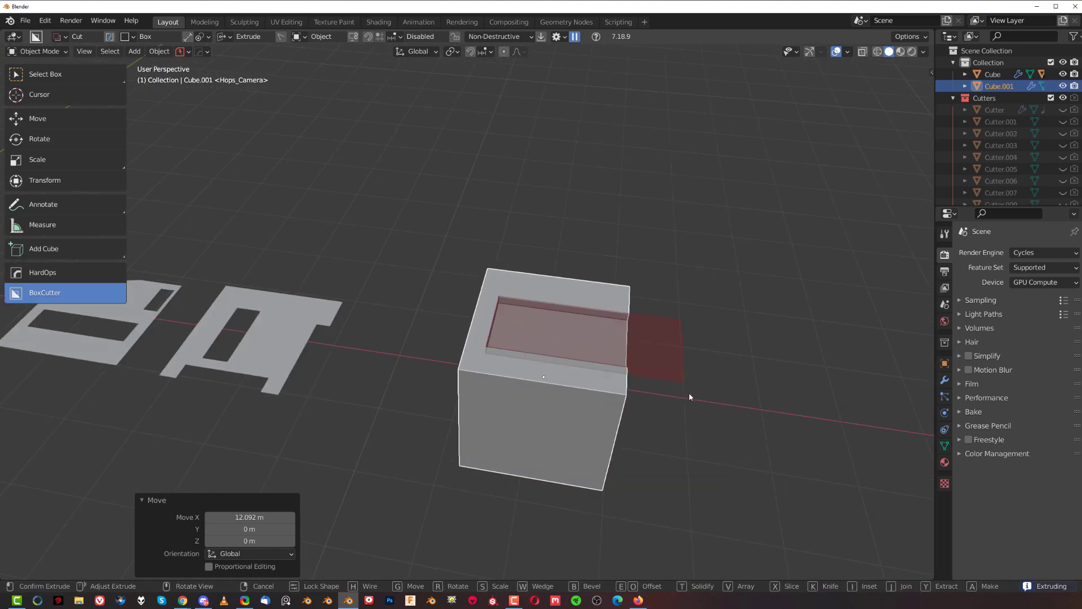
{"action": "middle_click_drag", "start_coordinate": [688, 432], "coordinate": [609, 404]}
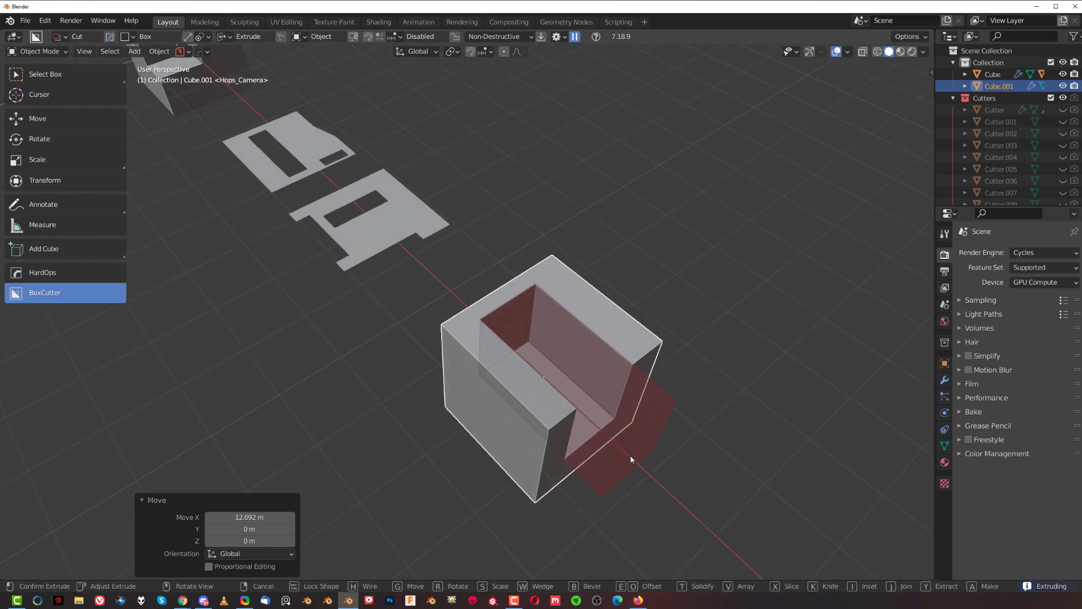
{"action": "right_click", "coordinate": [630, 455]}
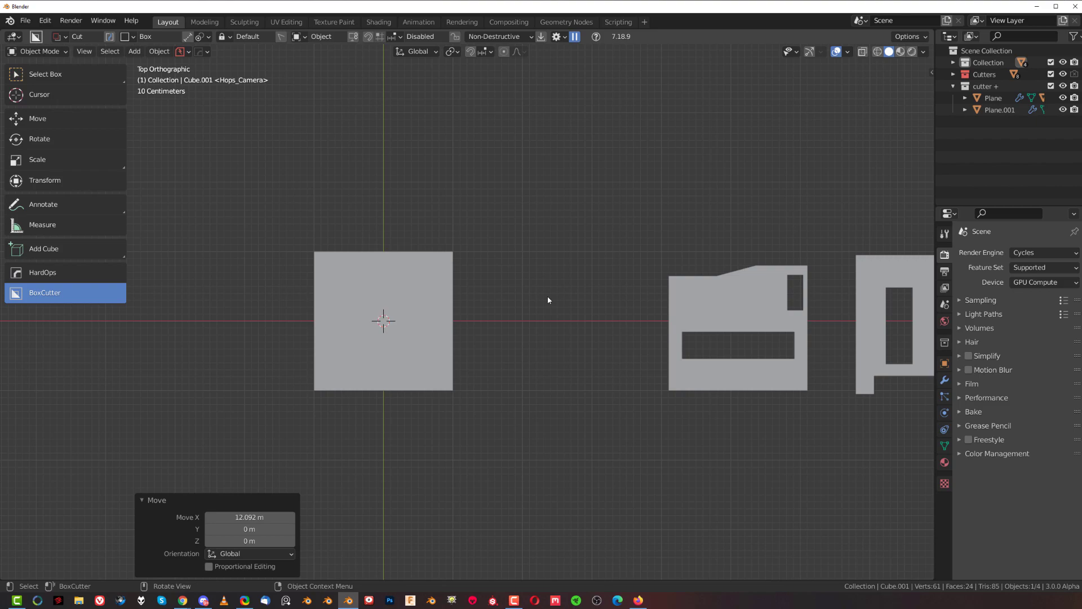
{"action": "scroll", "coordinate": [538, 299], "scroll_direction": "down", "scroll_amount": 4}
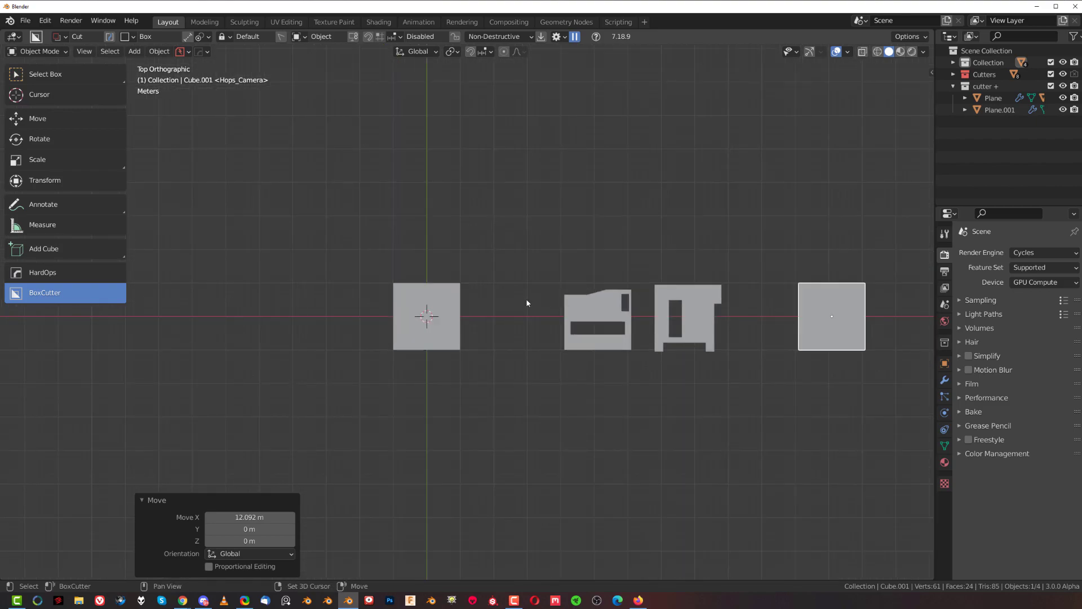
{"action": "middle_click_drag", "start_coordinate": [545, 300], "coordinate": [406, 303], "text": "shift"}
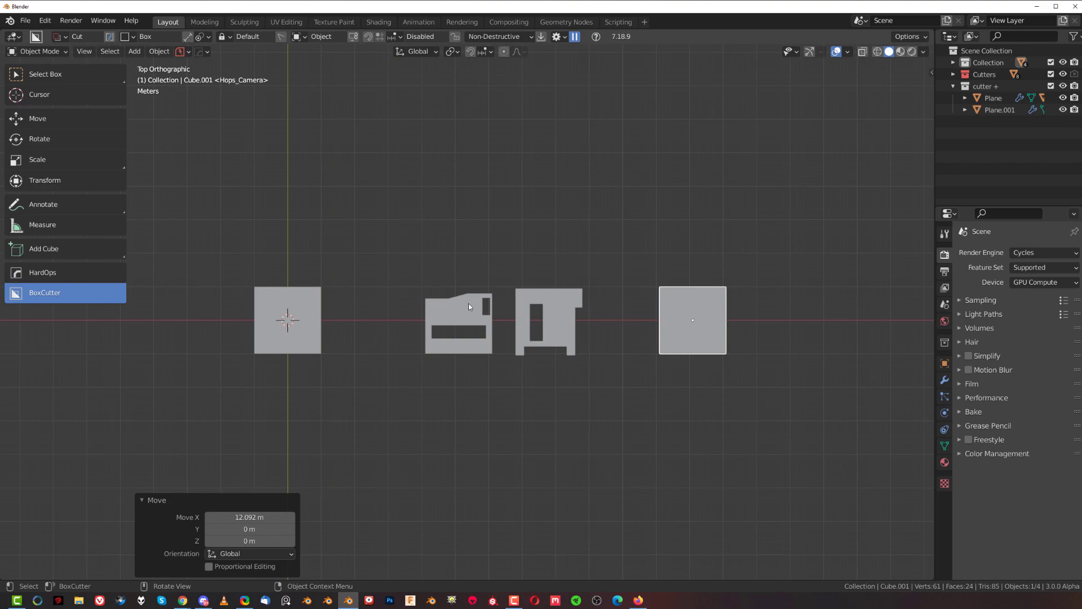